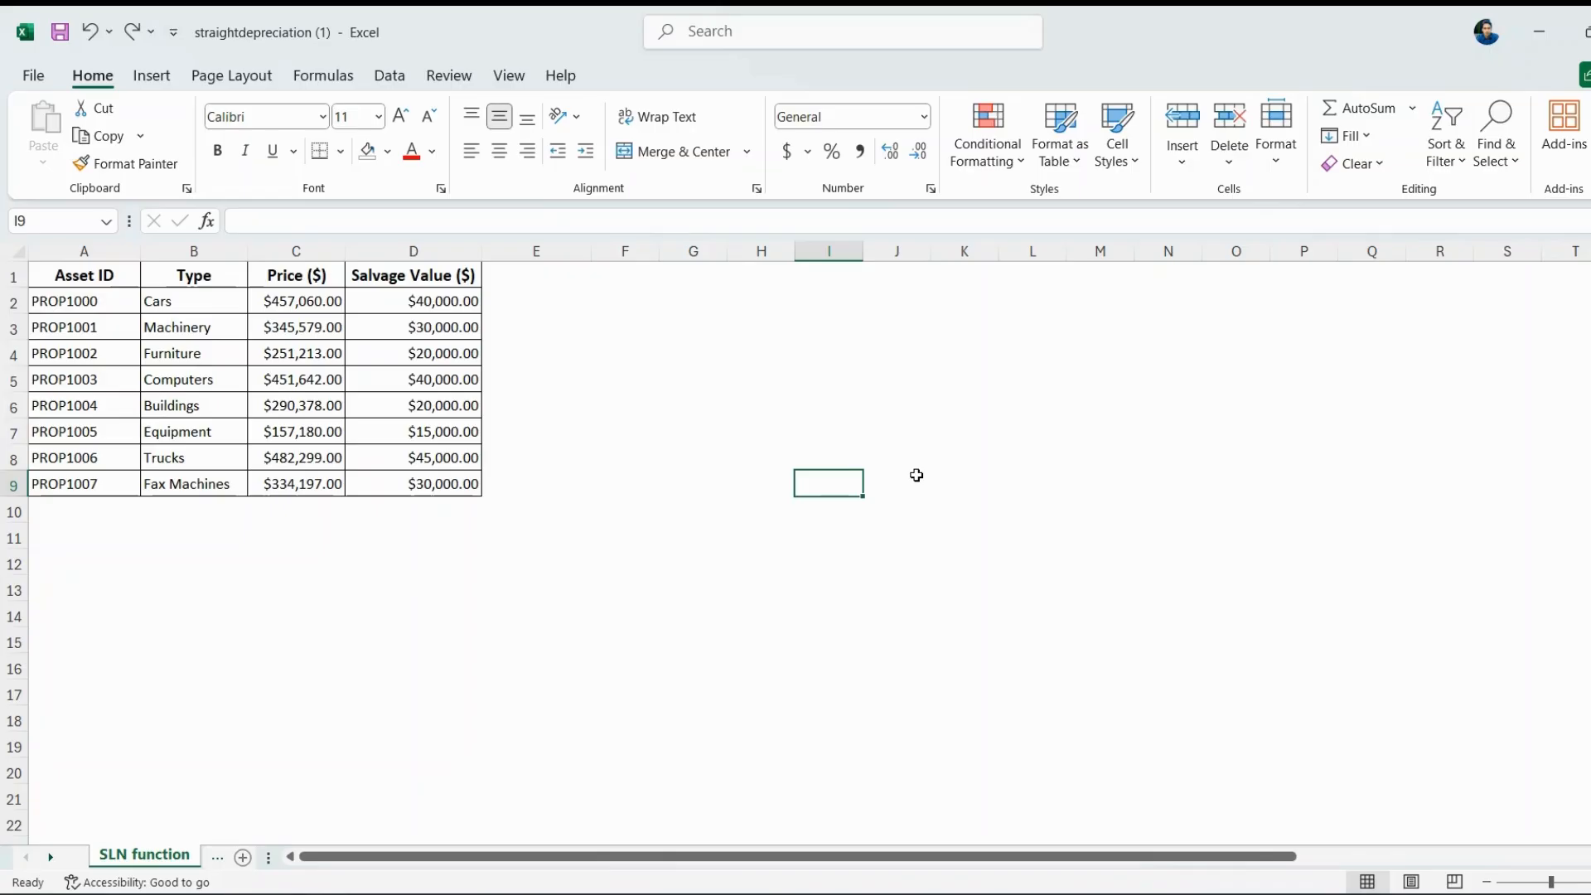
Review the Asset ID, type, Price and Salvage Value ($) columns A through D.
left_click(817, 554)
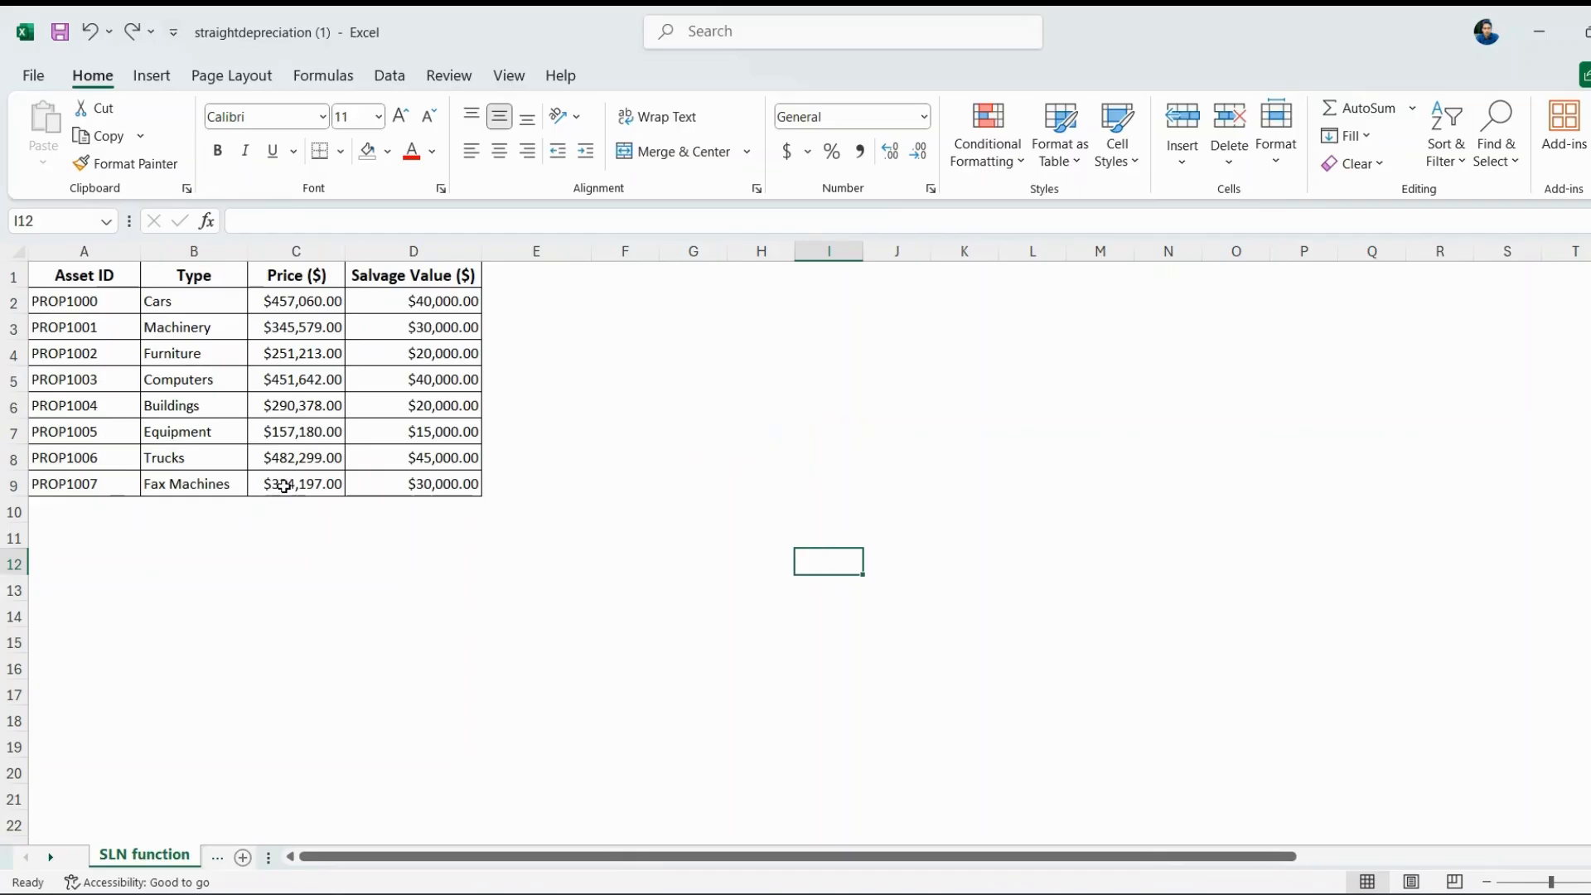
left_click(115, 247)
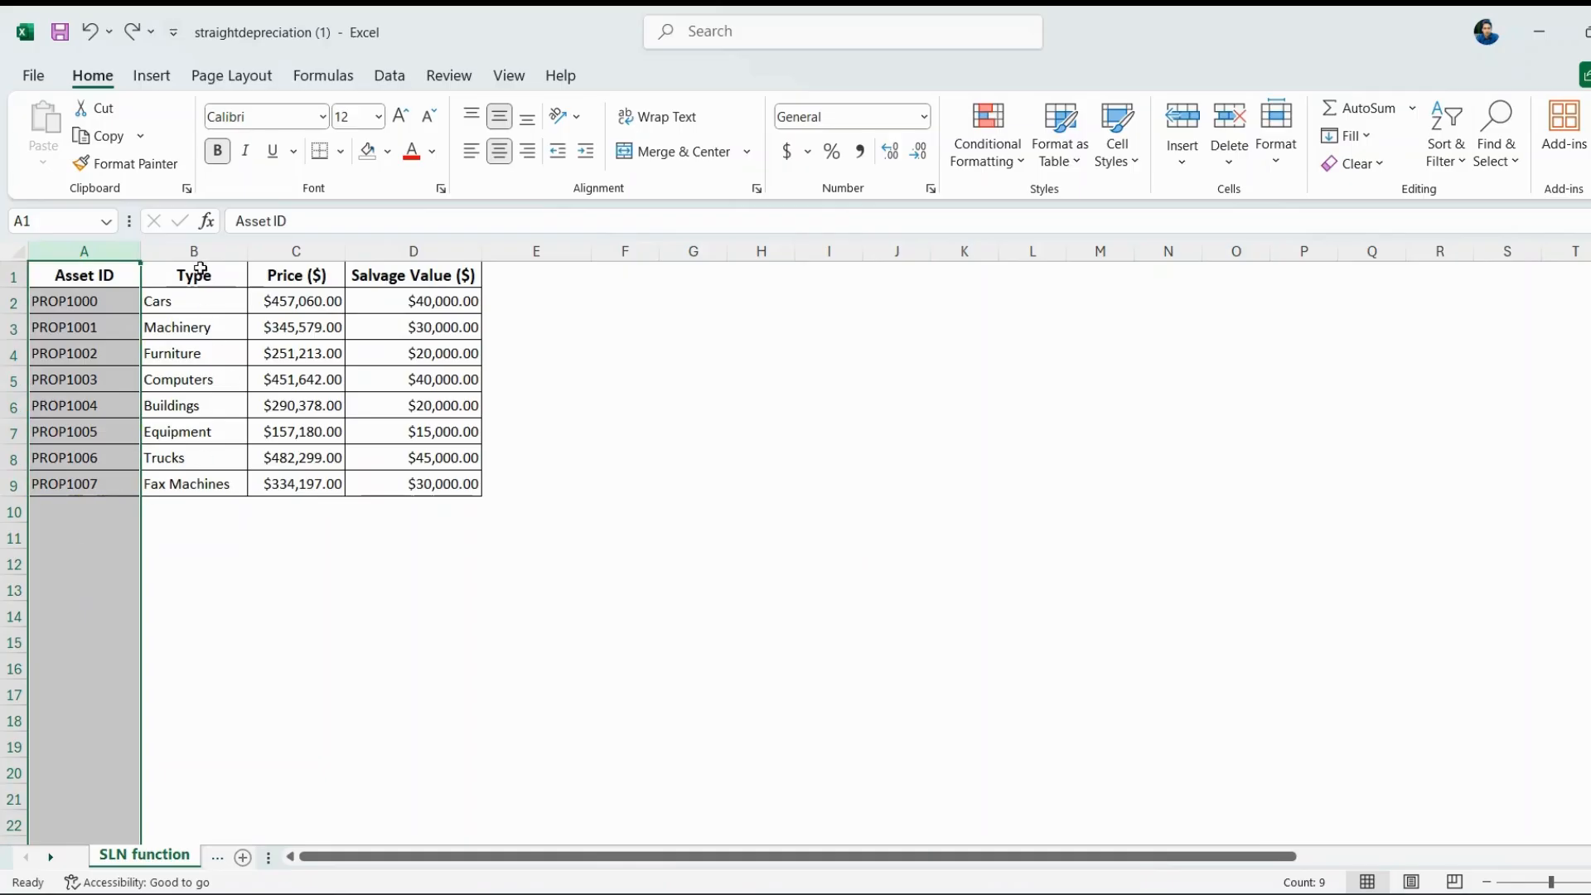
left_click(197, 251)
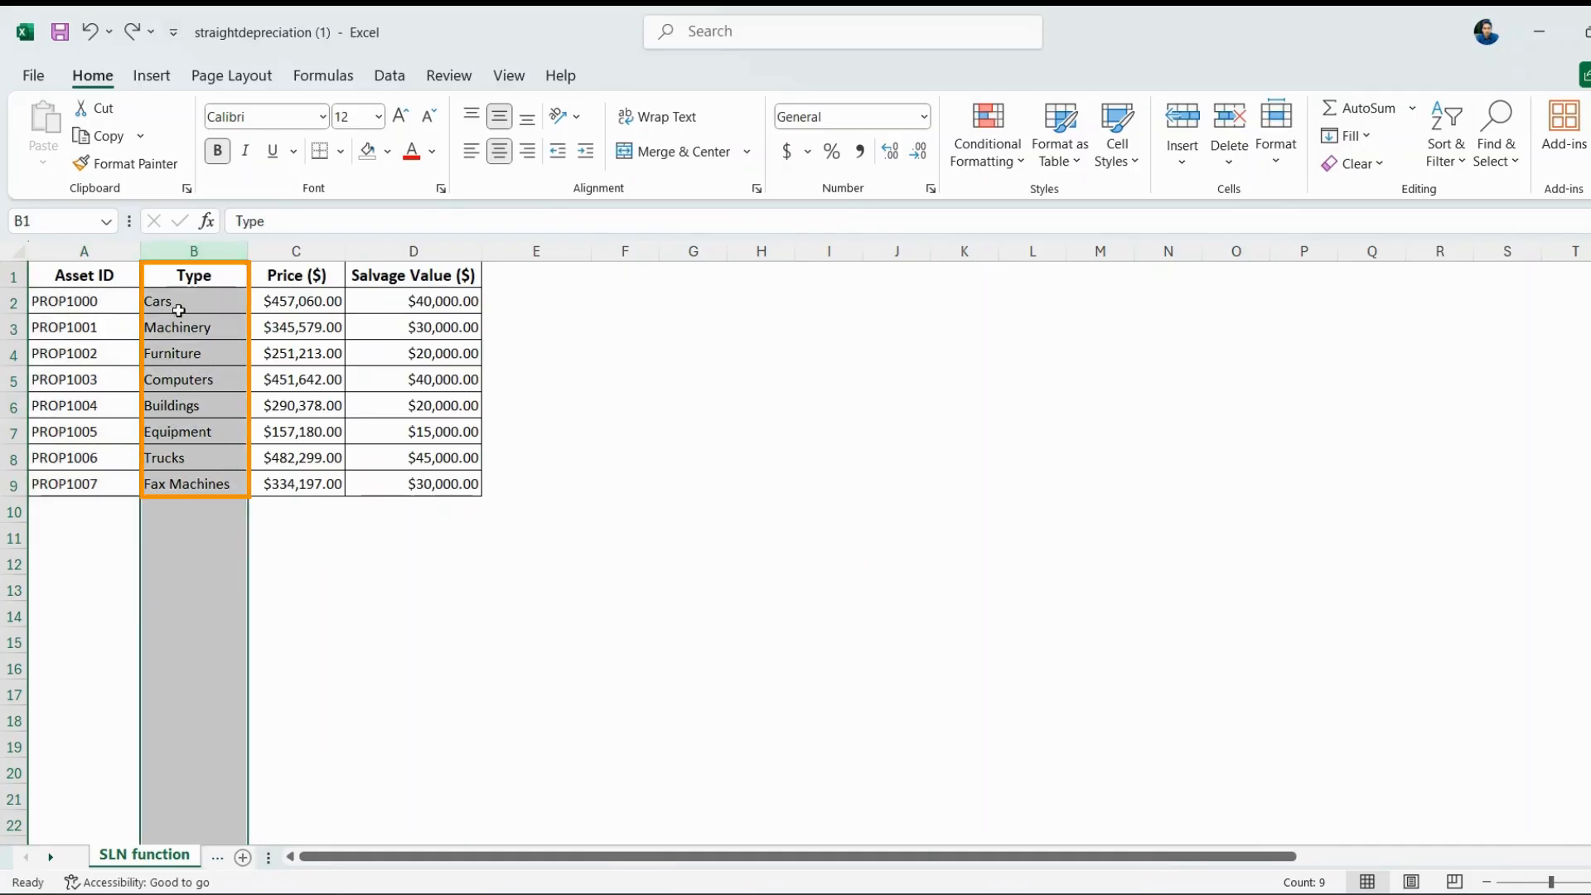
left_click(308, 251)
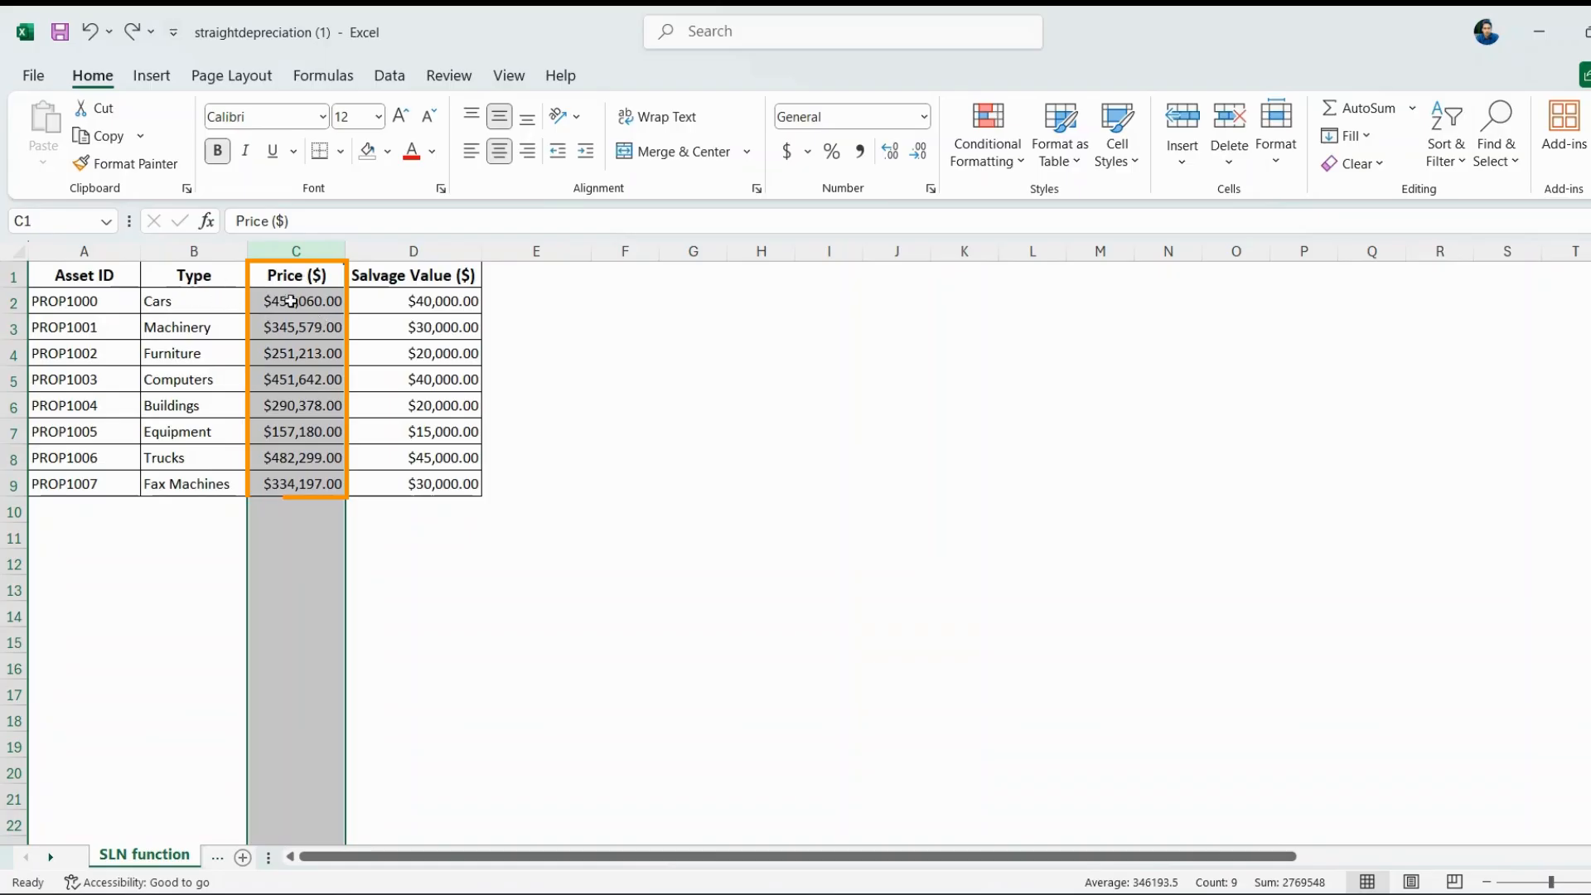
left_click(421, 251)
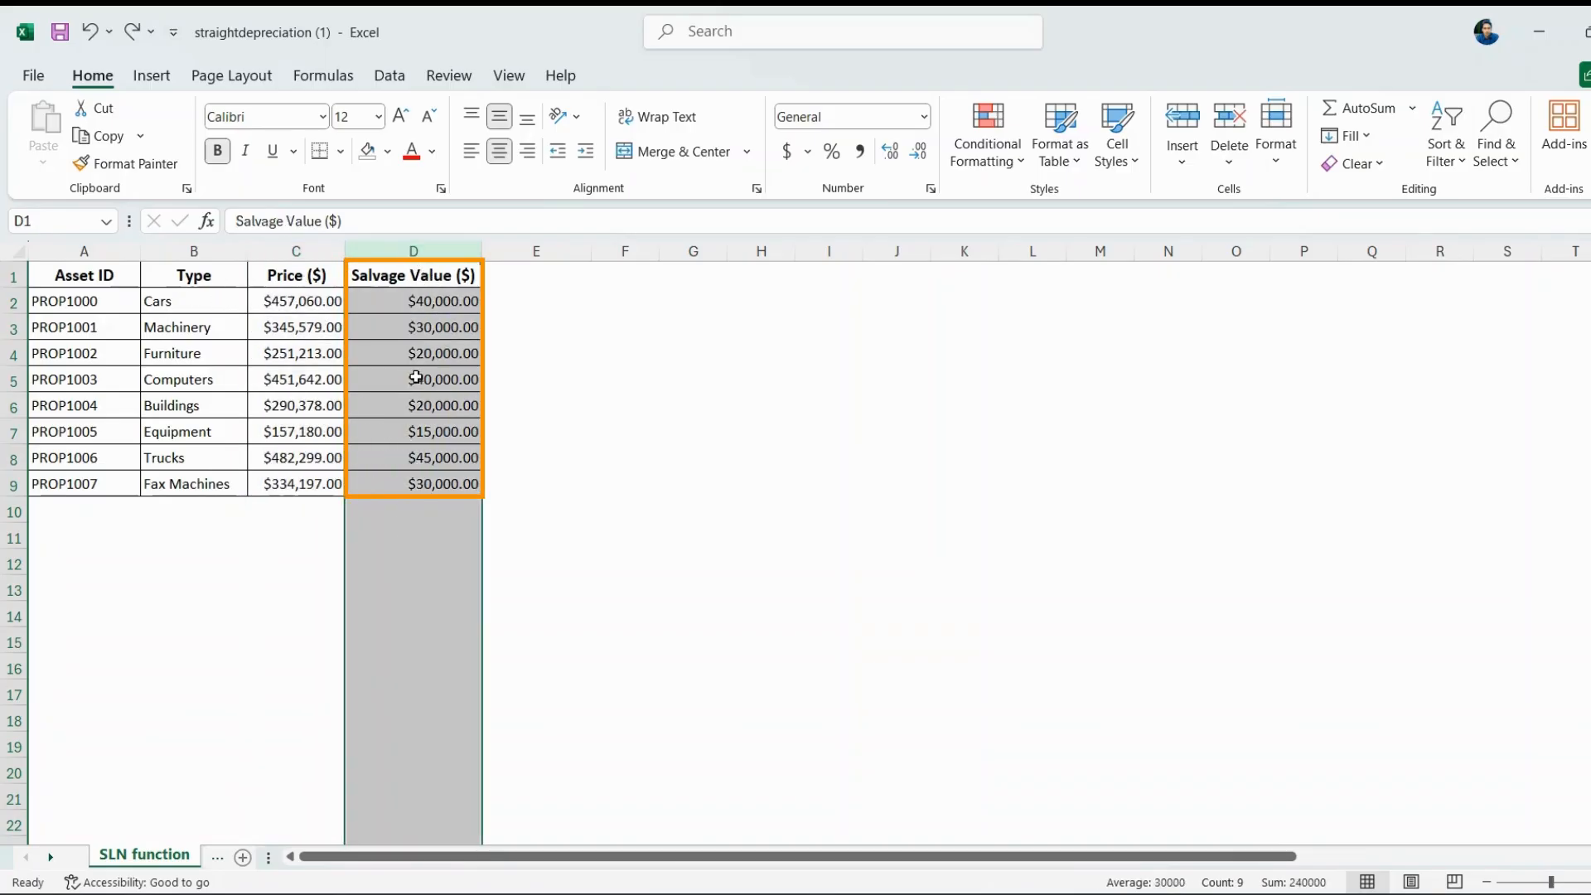
left_click(404, 276)
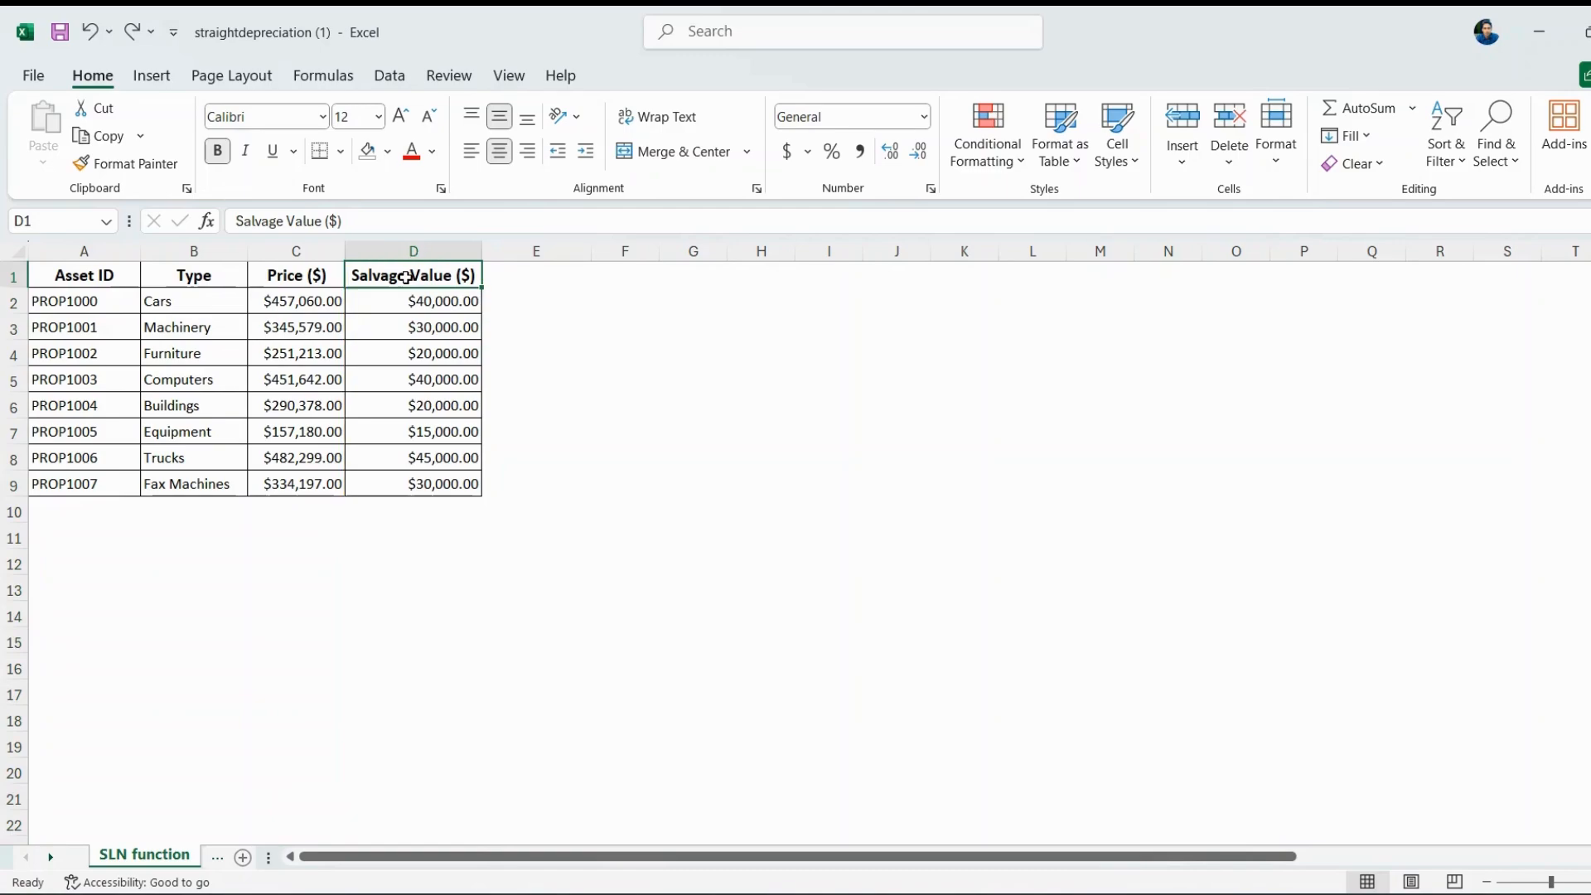
left_click(442, 251)
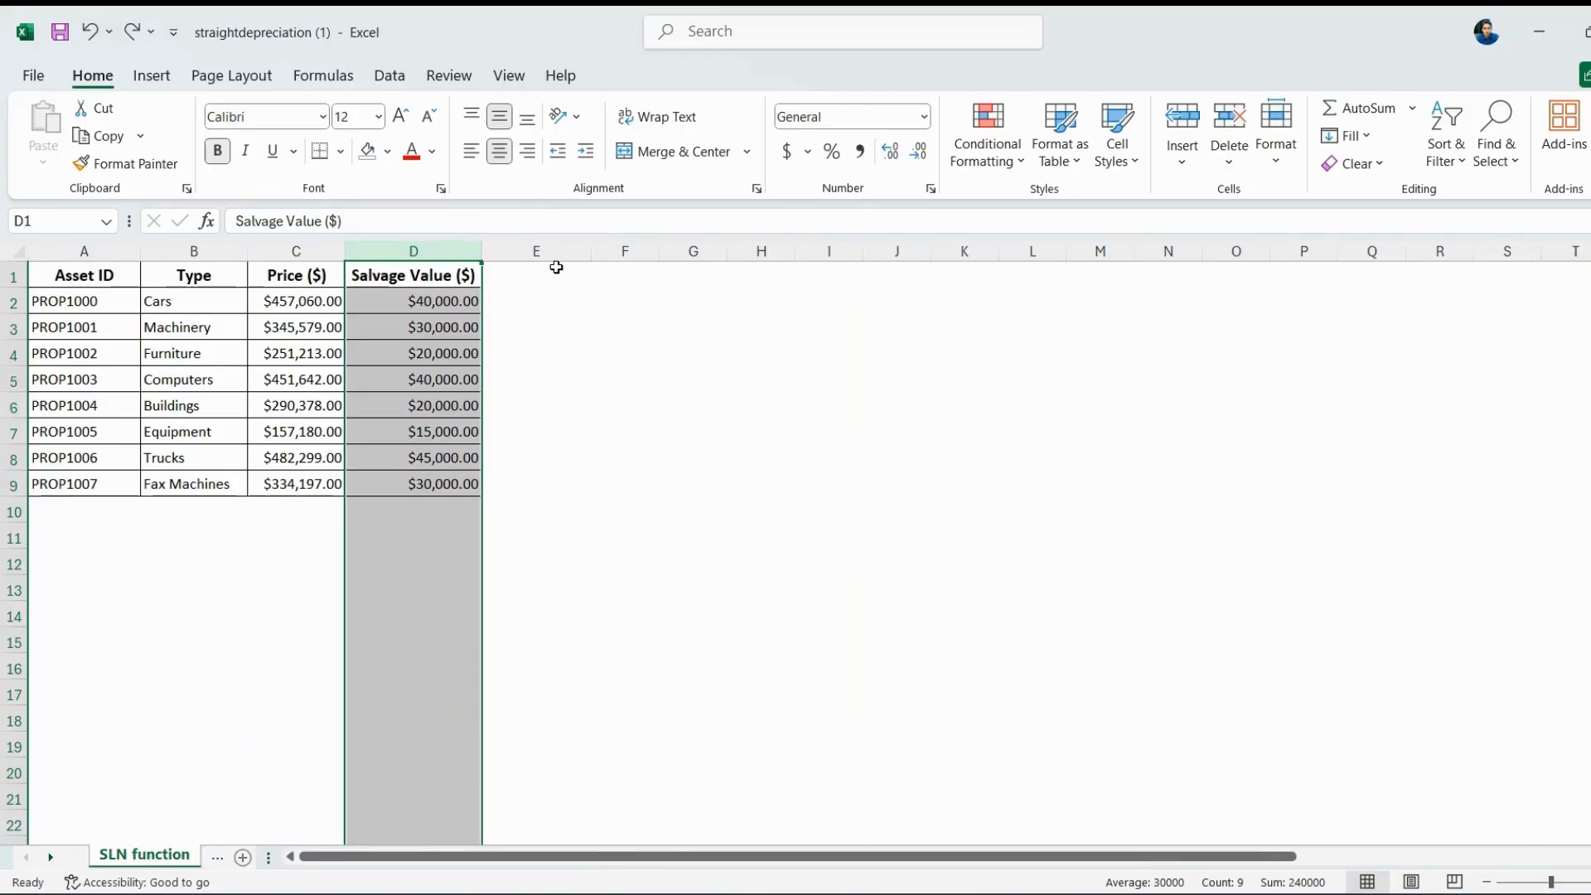
Add the Depreciation($) header in E1 and enter =SLN(C2,D2,10) in E2.
left_click(561, 260)
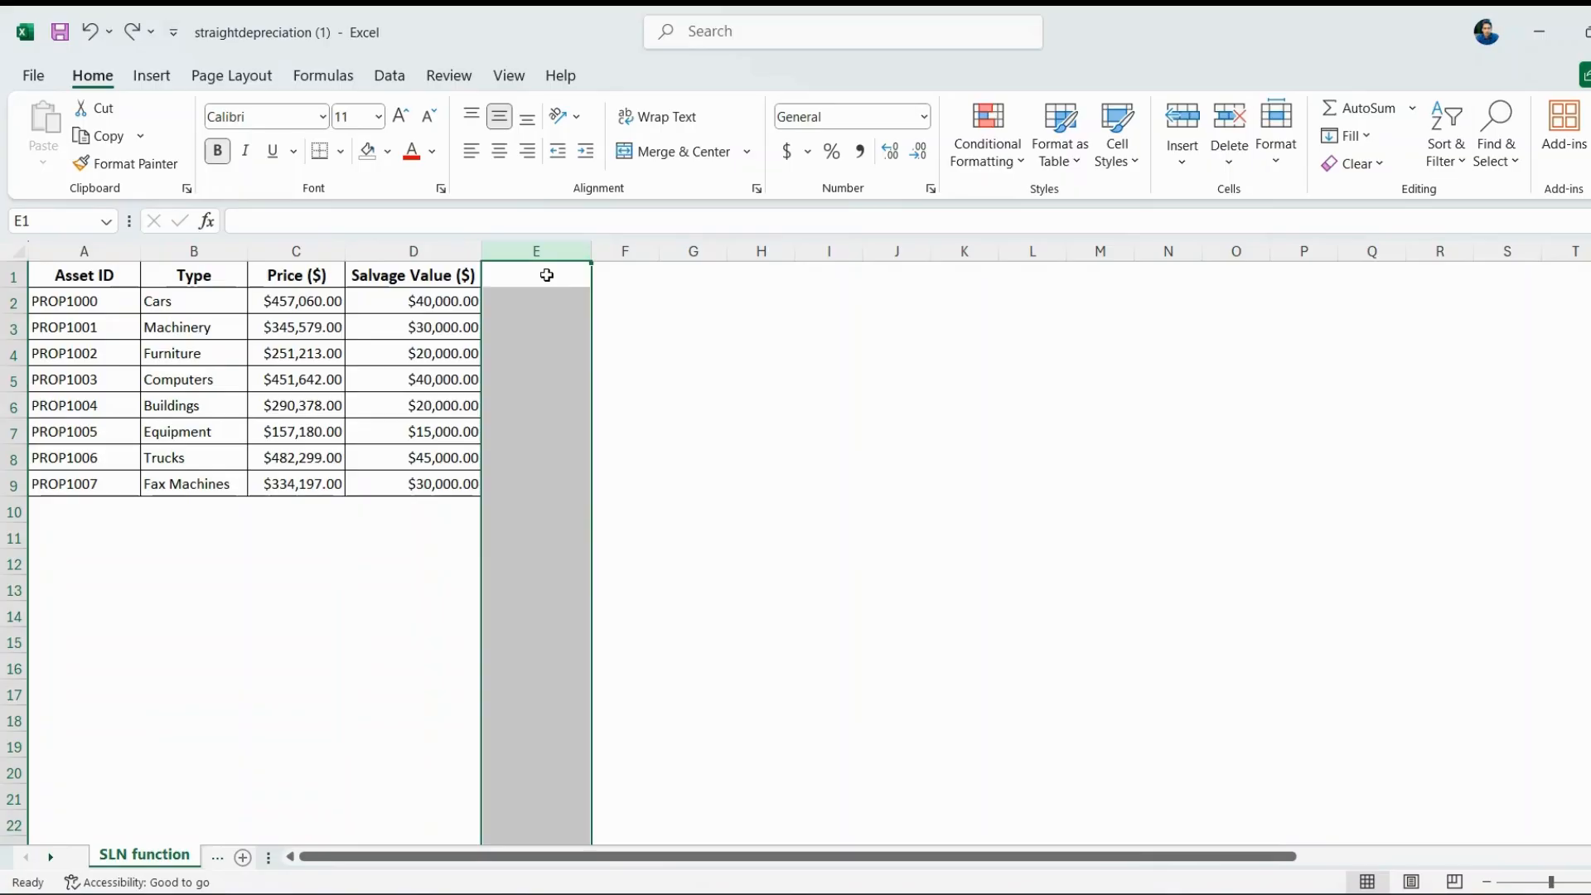
left_click(547, 275)
type("Depreciation(")
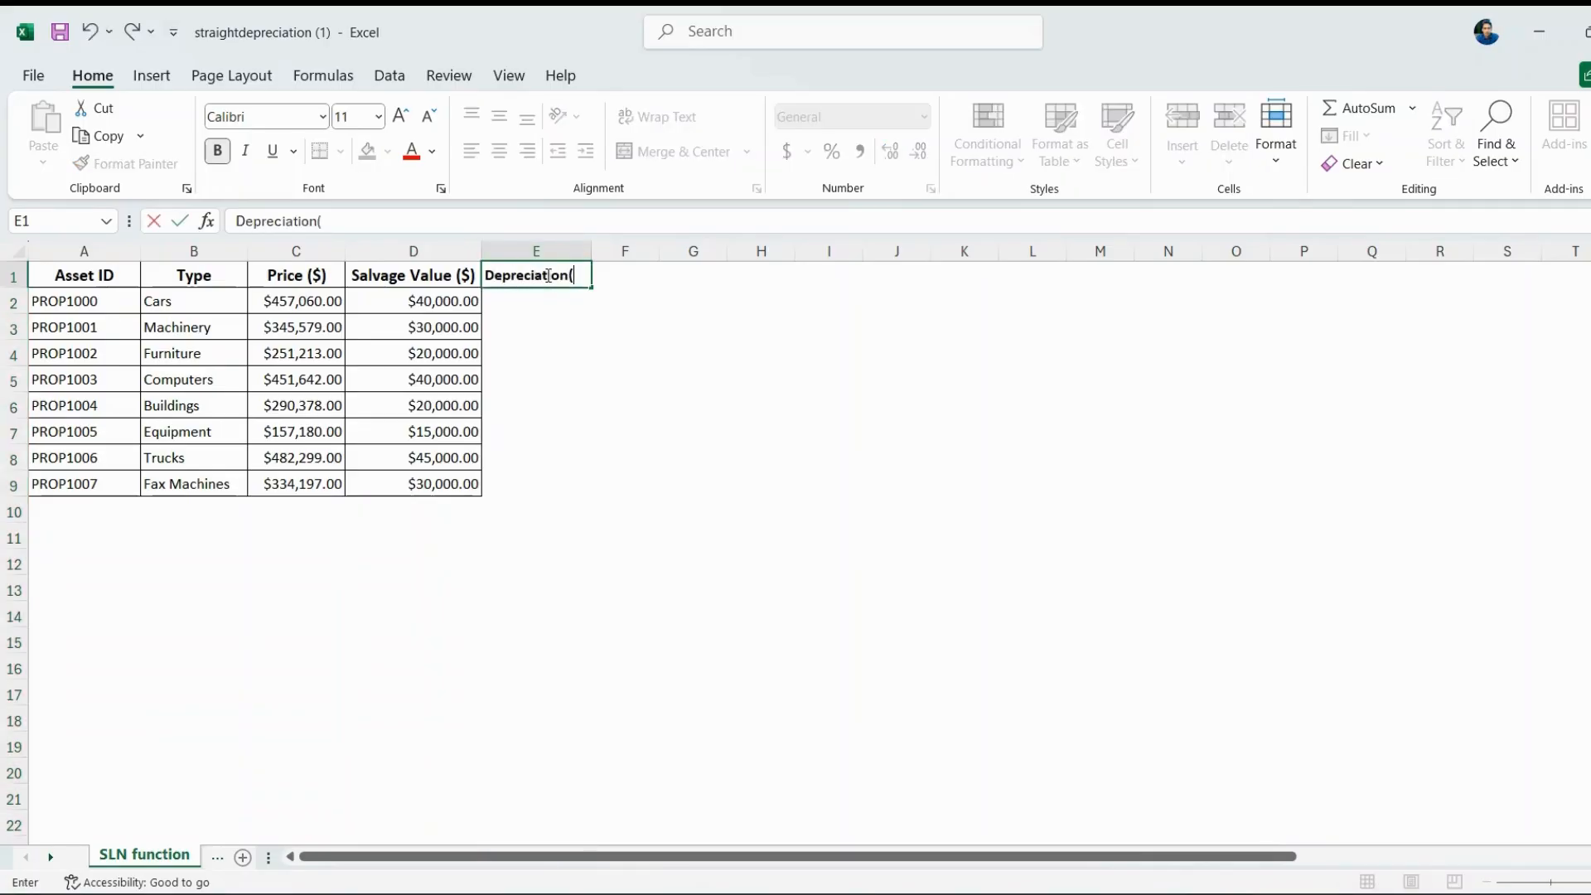
type("$)")
key("Return")
left_click(528, 304)
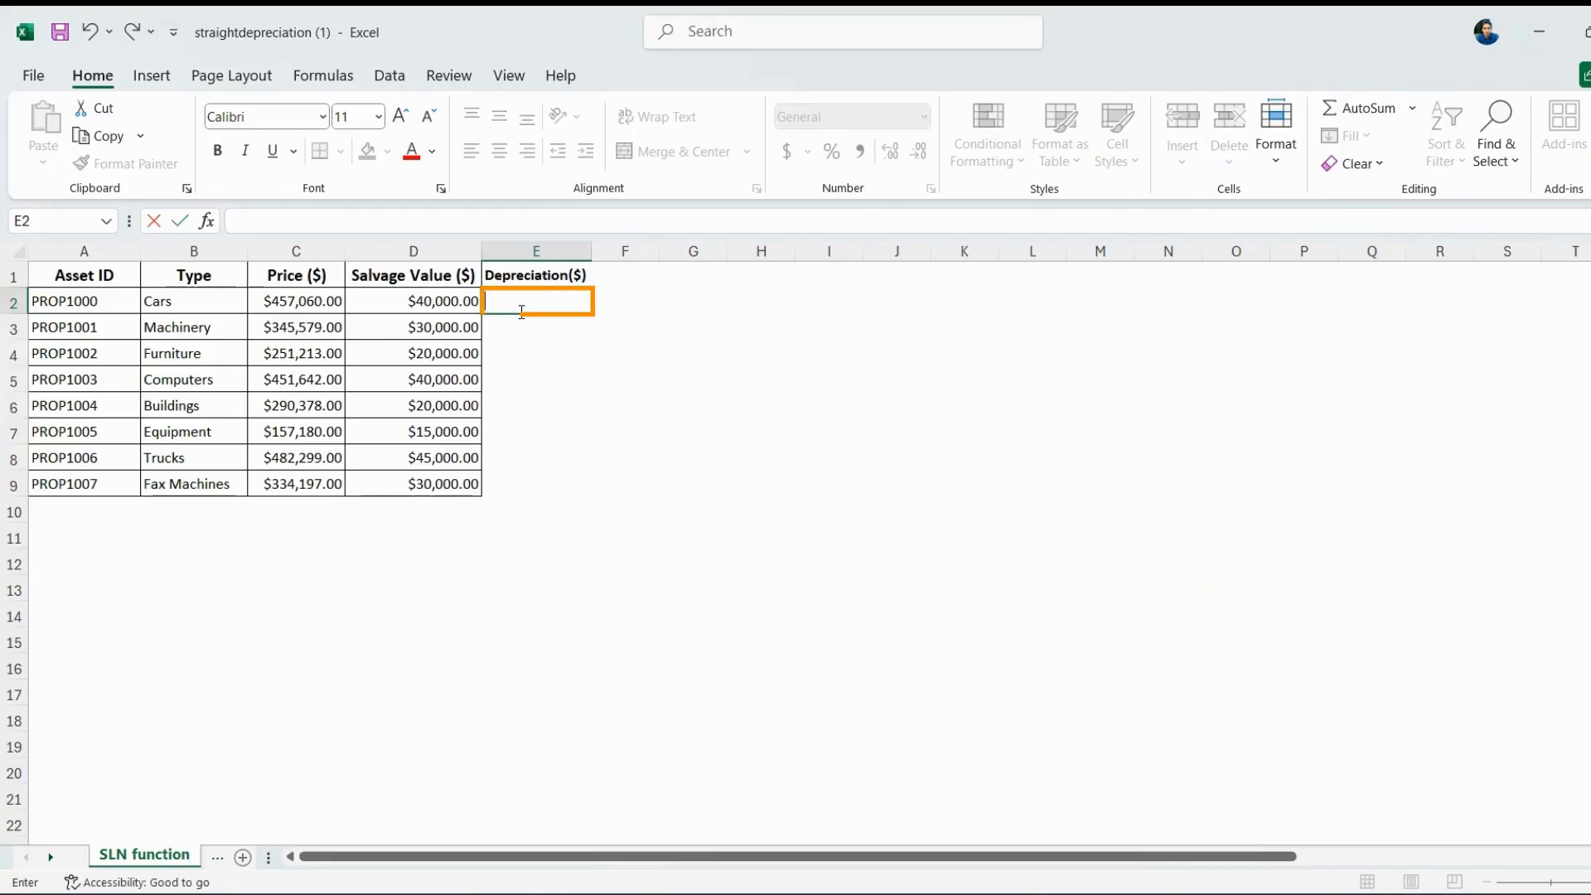
type("=SL")
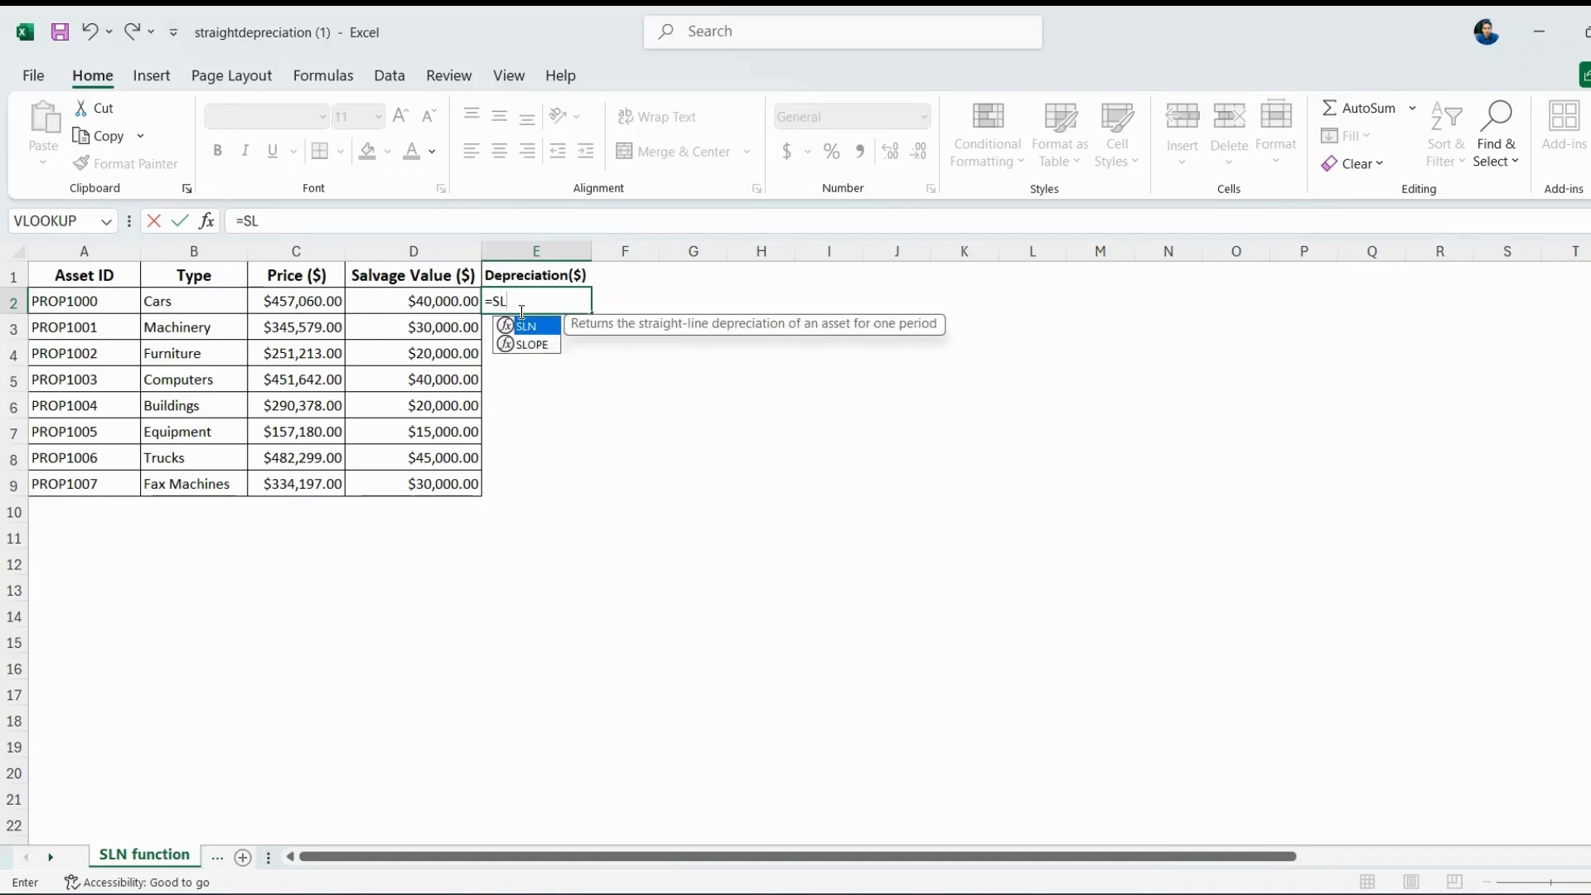
type("N(")
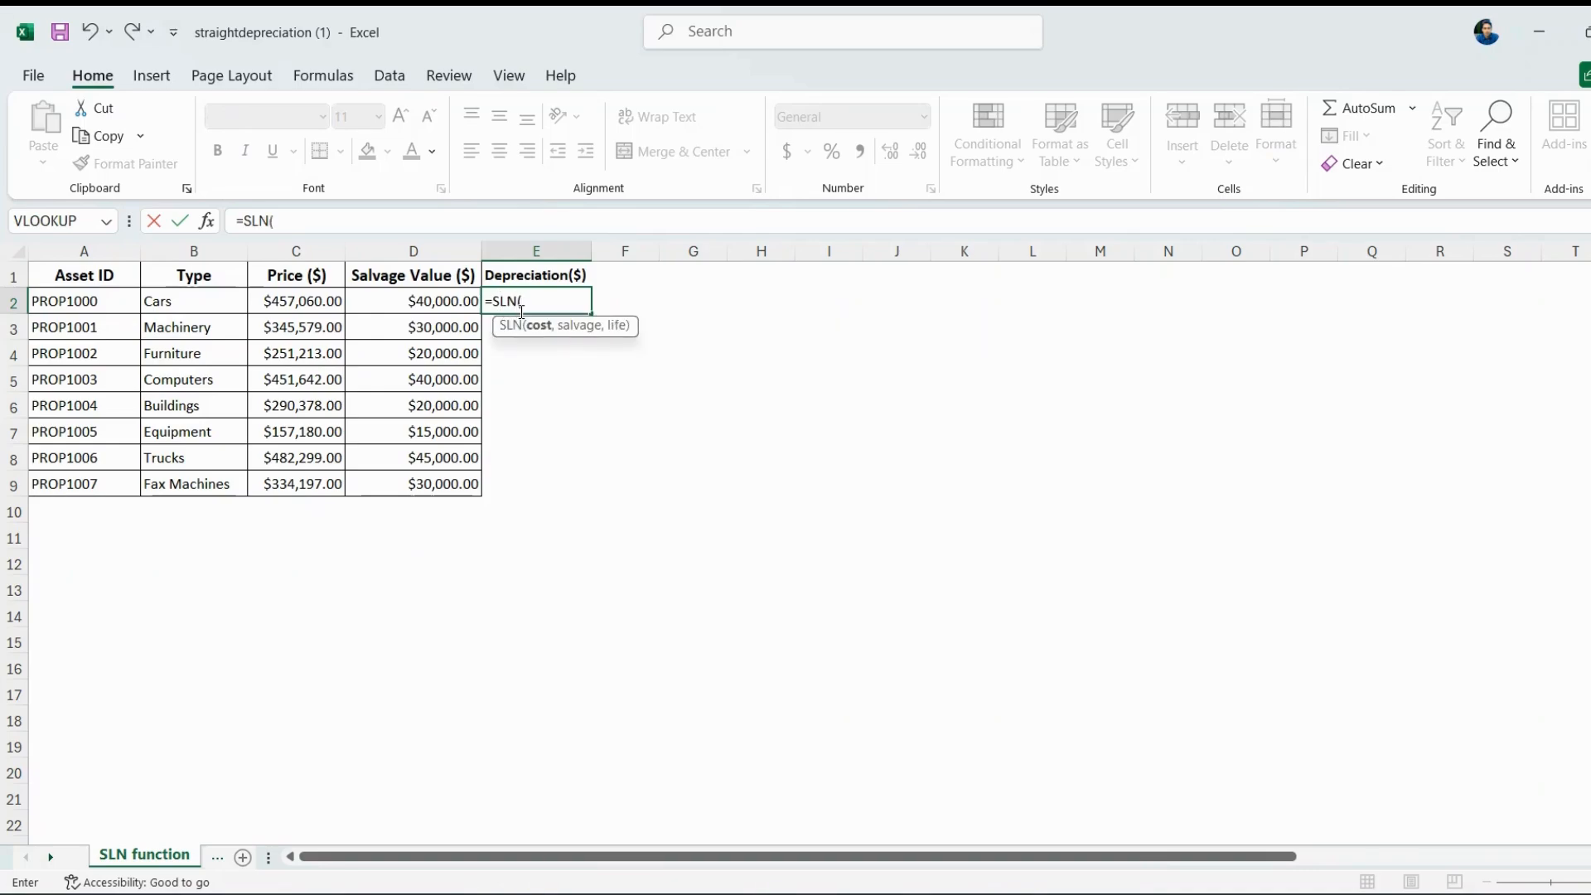
type("C2,D")
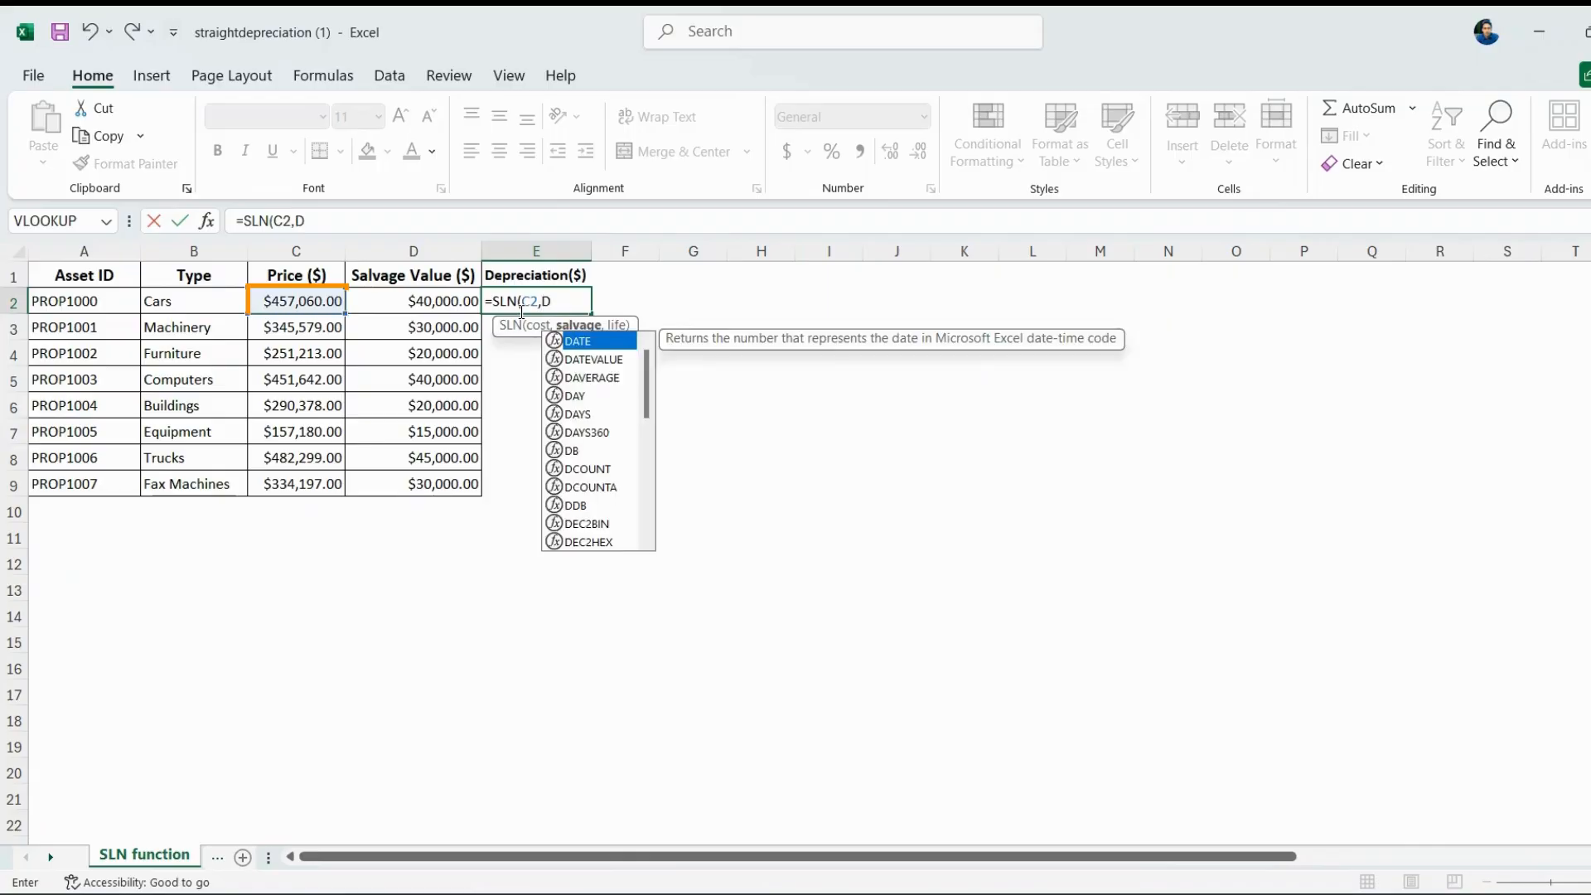
type("2,")
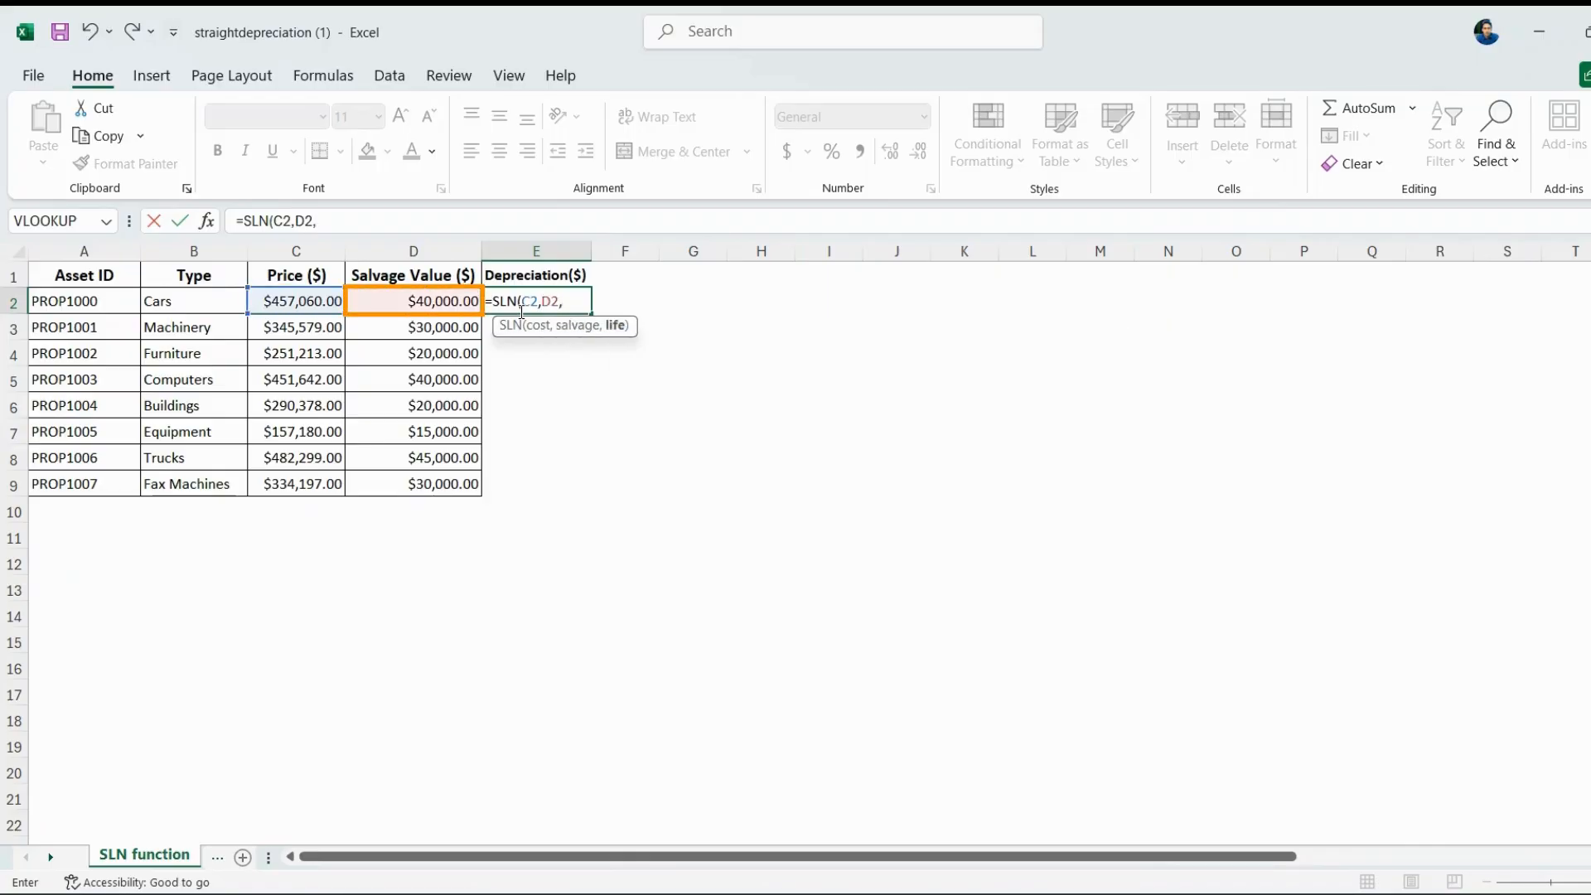
type("10")
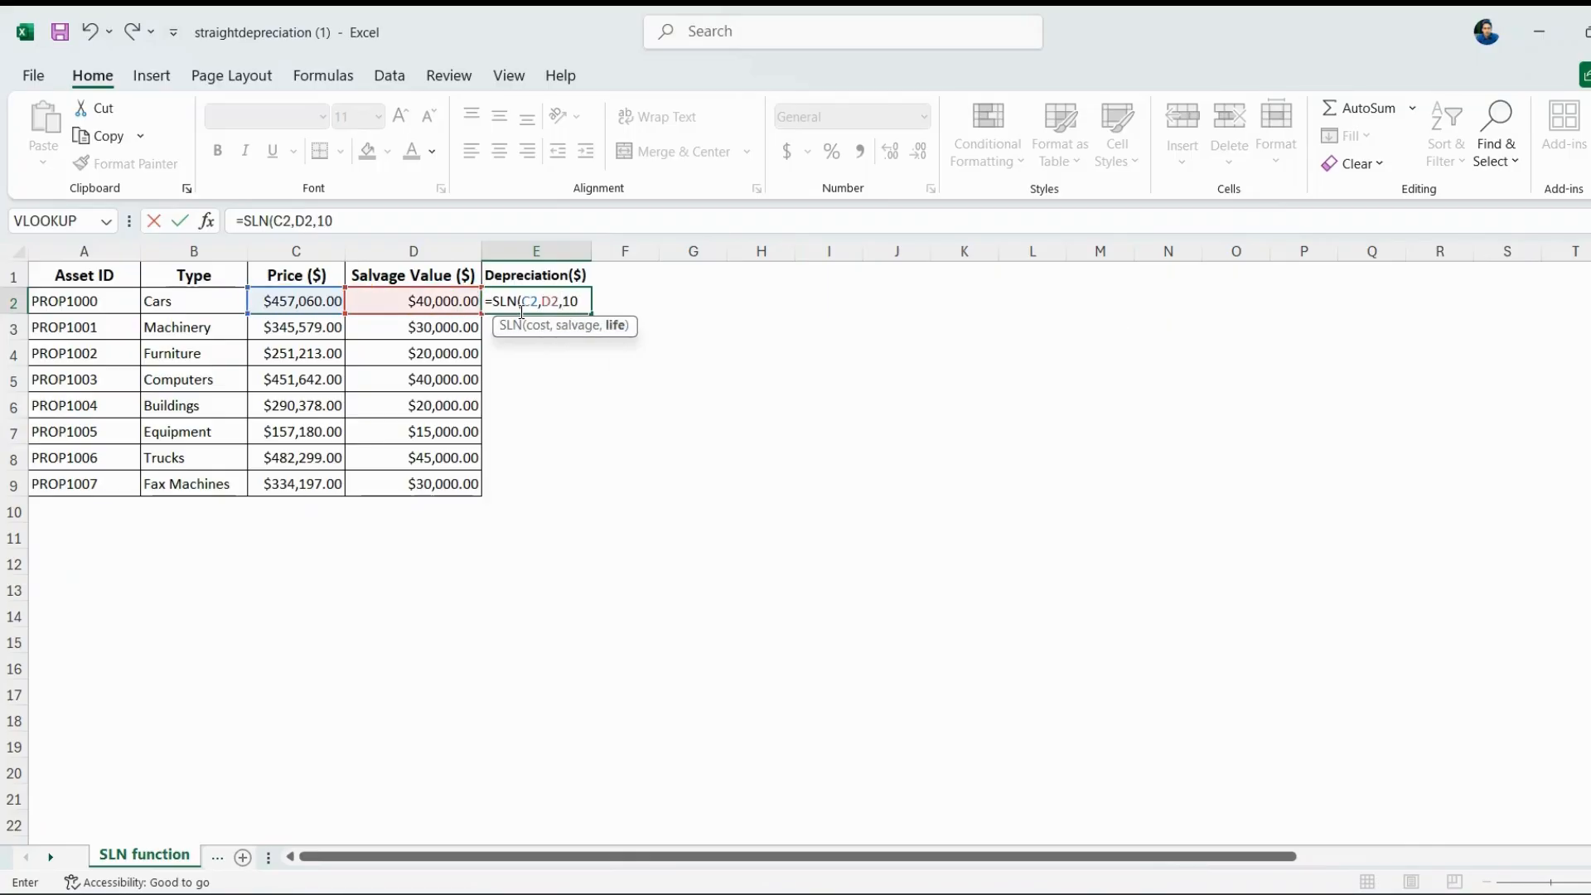
type(")")
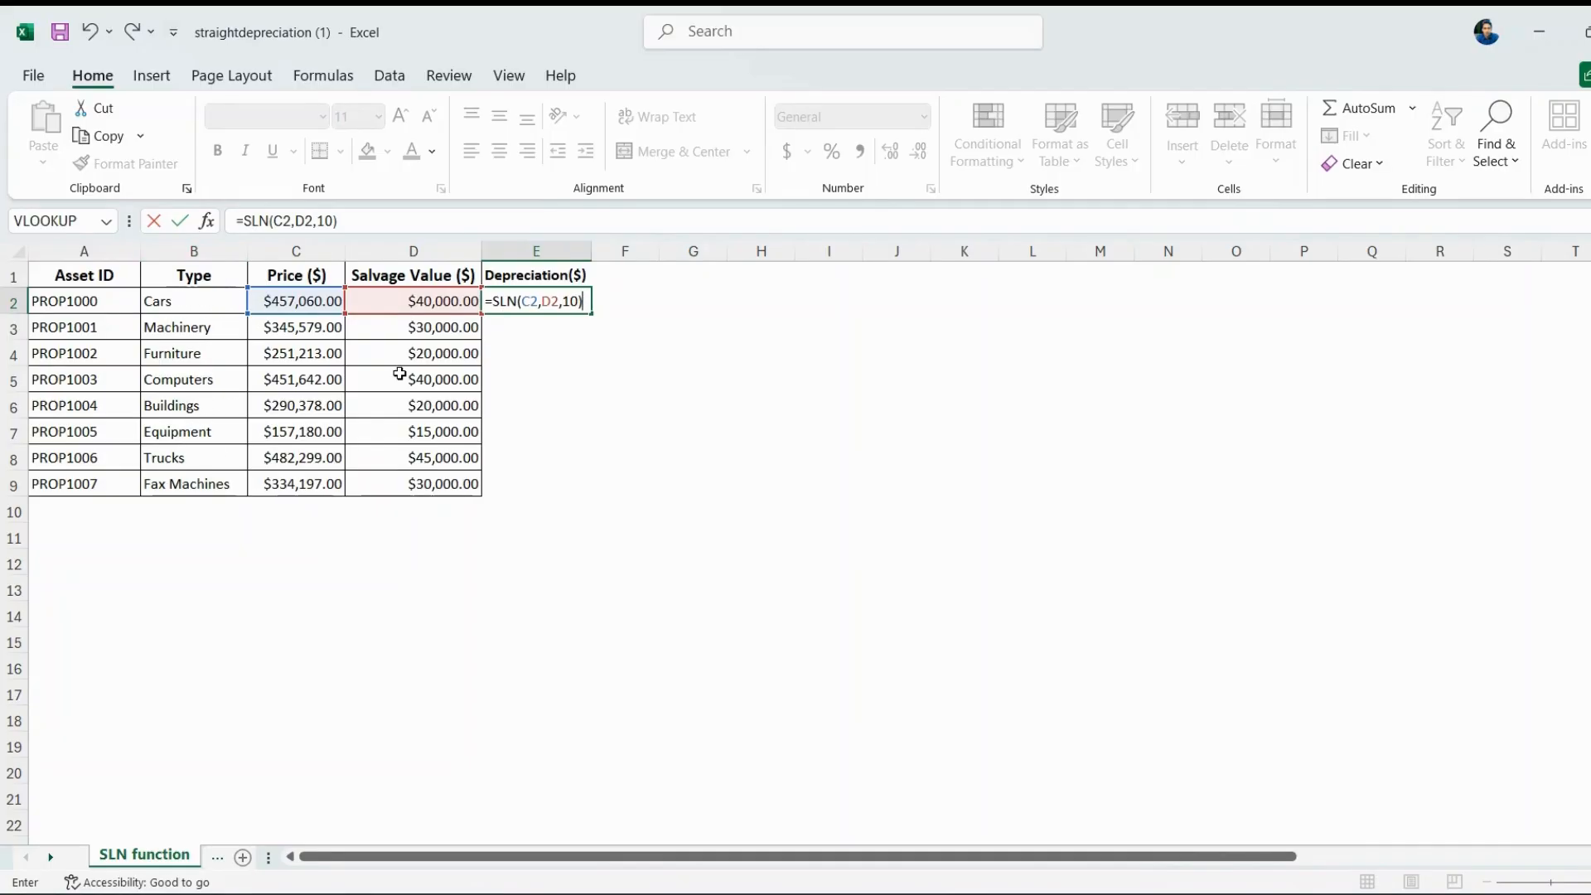
Commit =SLN(C2,D2,10) in E2 and fill it down to E9 for all eight assets.
key("Return")
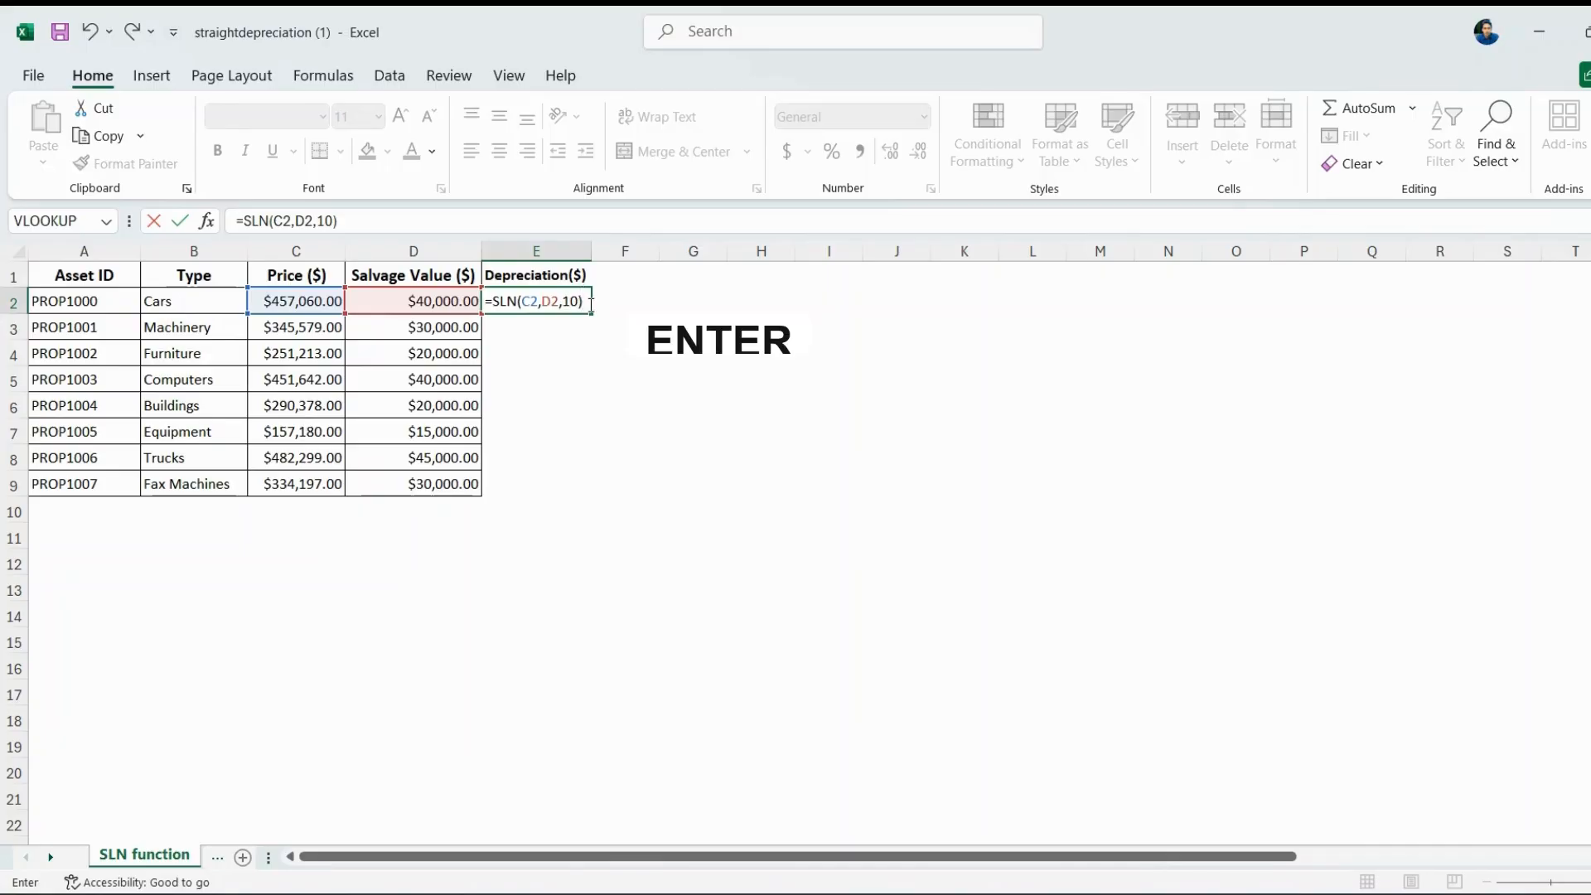
left_click(557, 304)
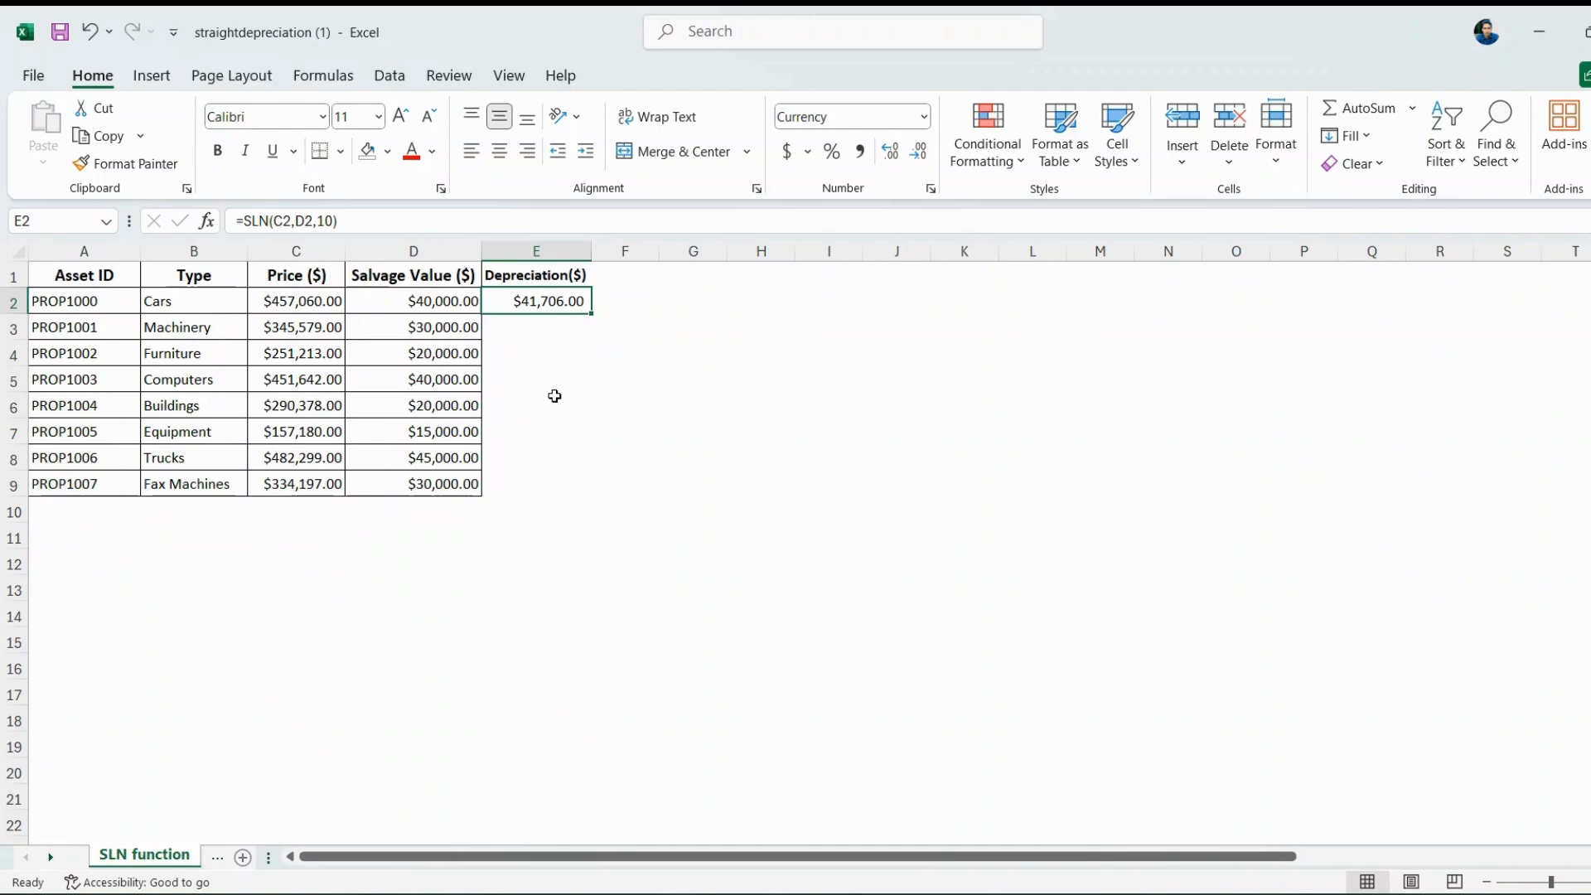
left_click_drag(594, 315, 609, 490)
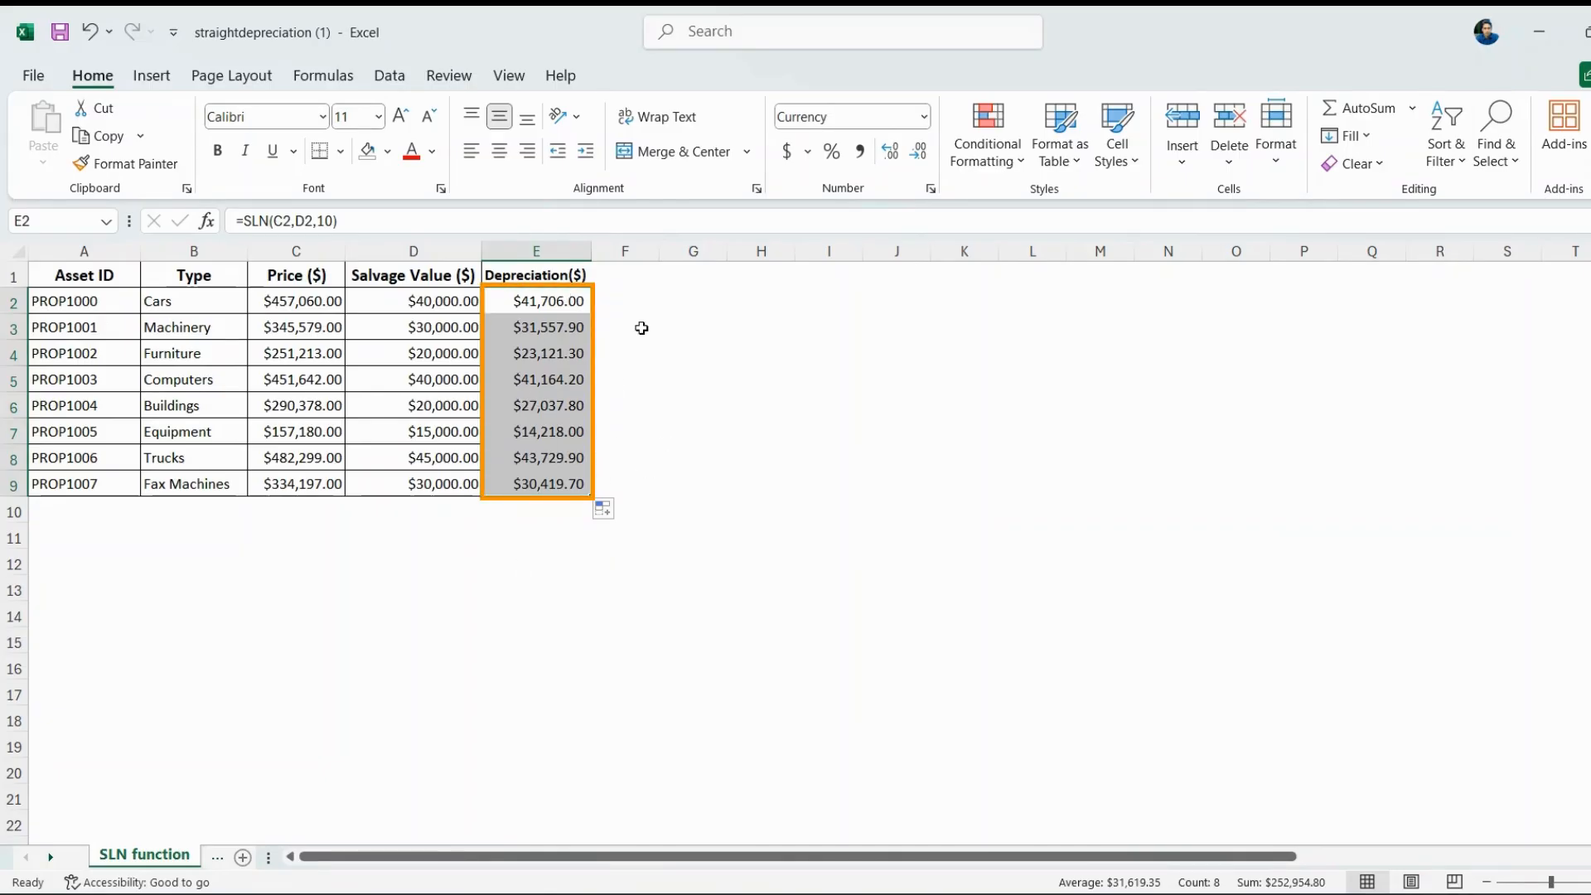
left_click(553, 250)
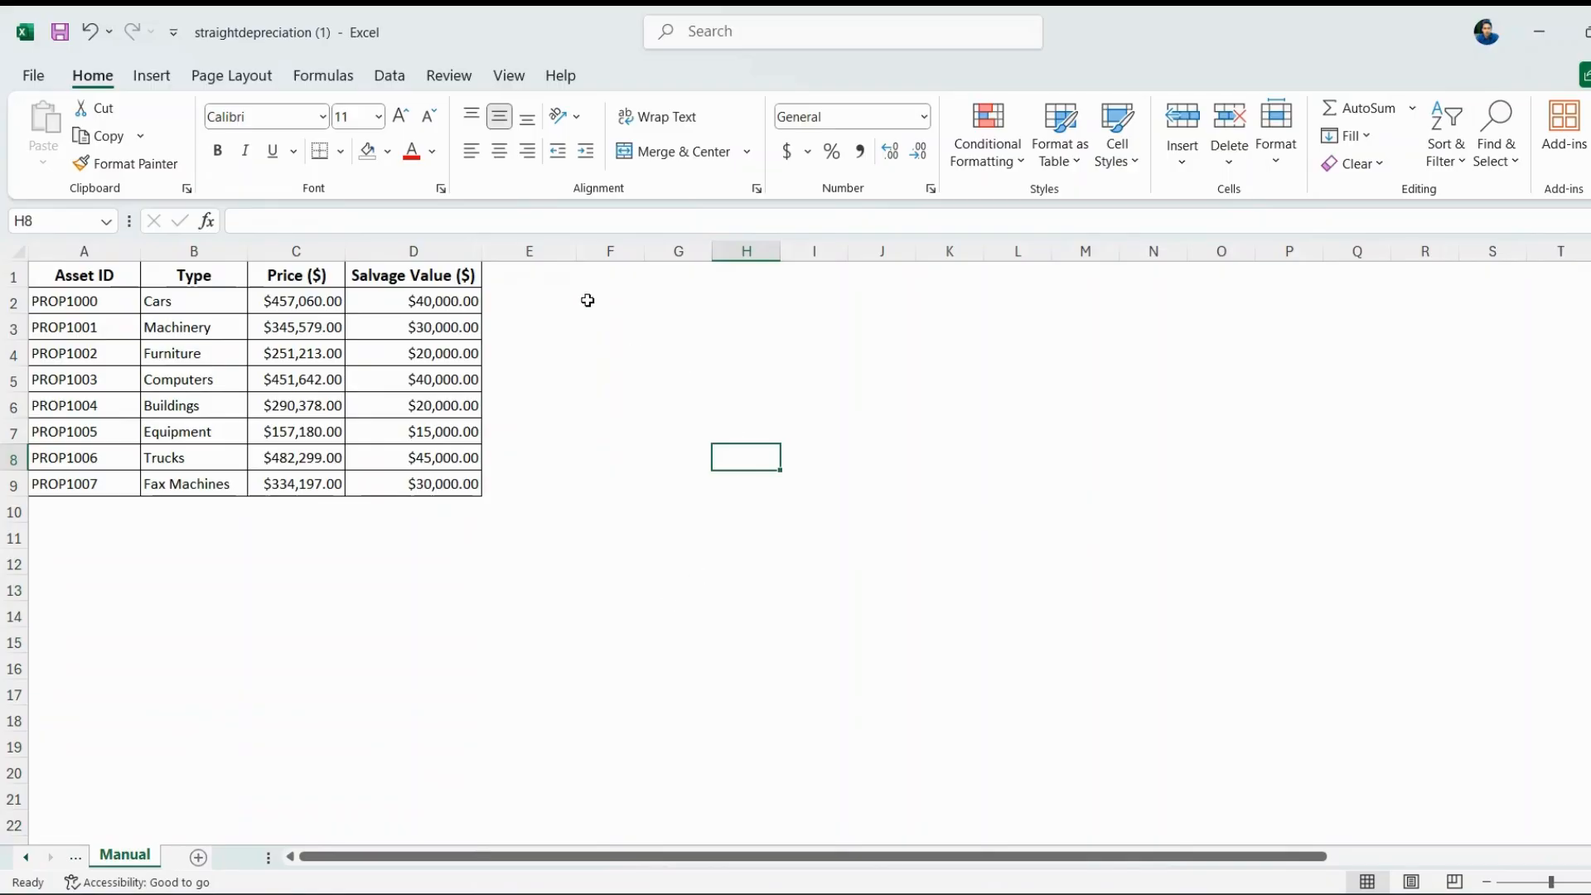
On the Manual sheet, put Depreciation($) in E1 and begin the formula =(C2-D2) in E2.
left_click(548, 255)
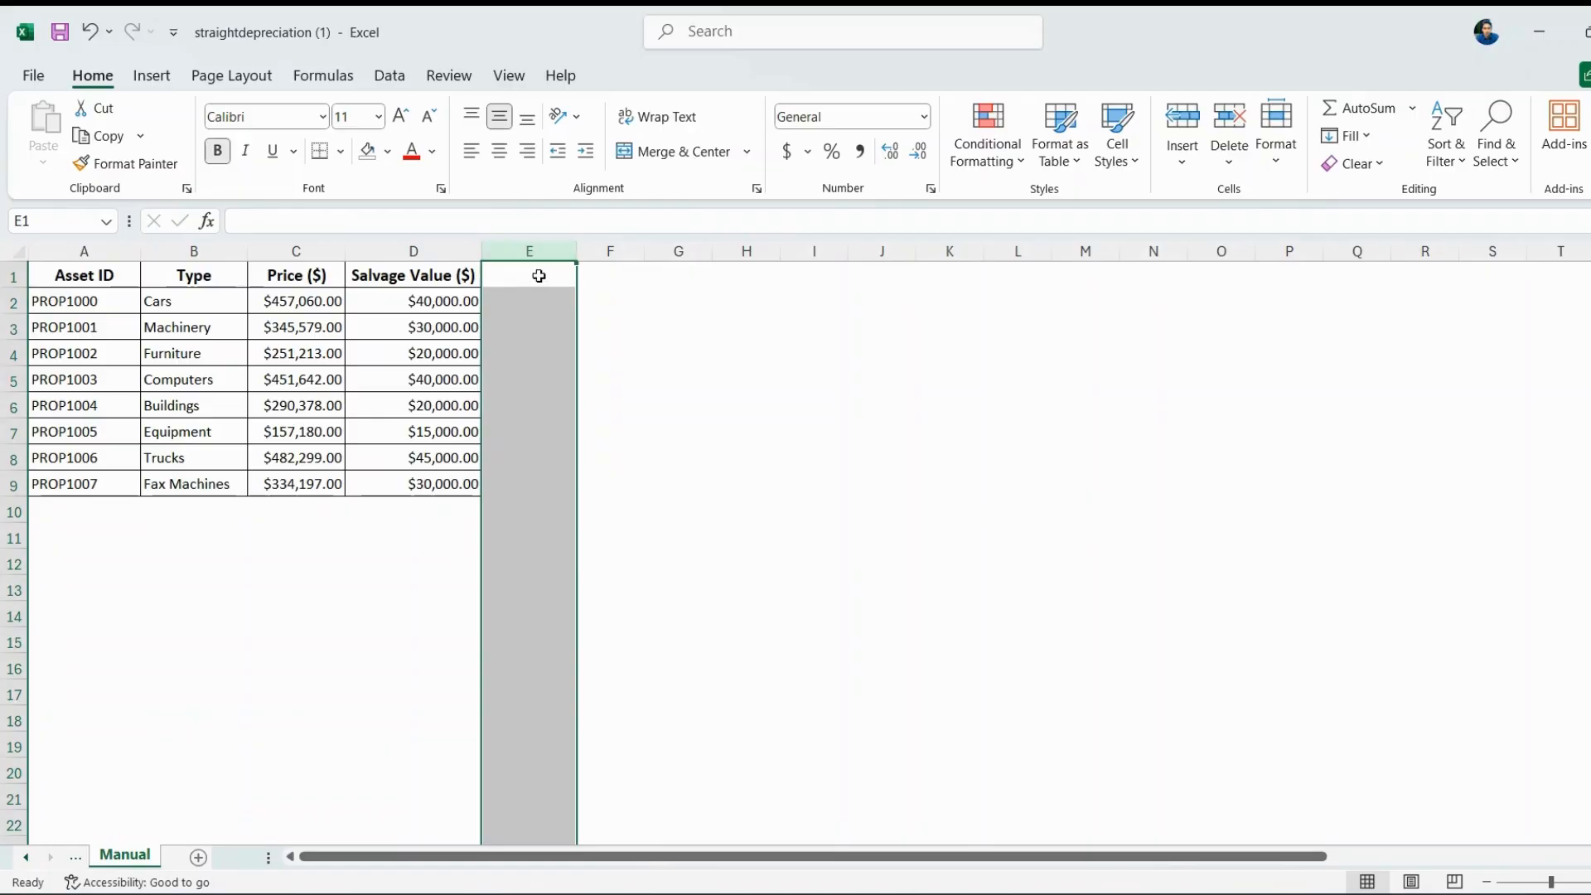
double_click(541, 276)
type("Depreciation($)")
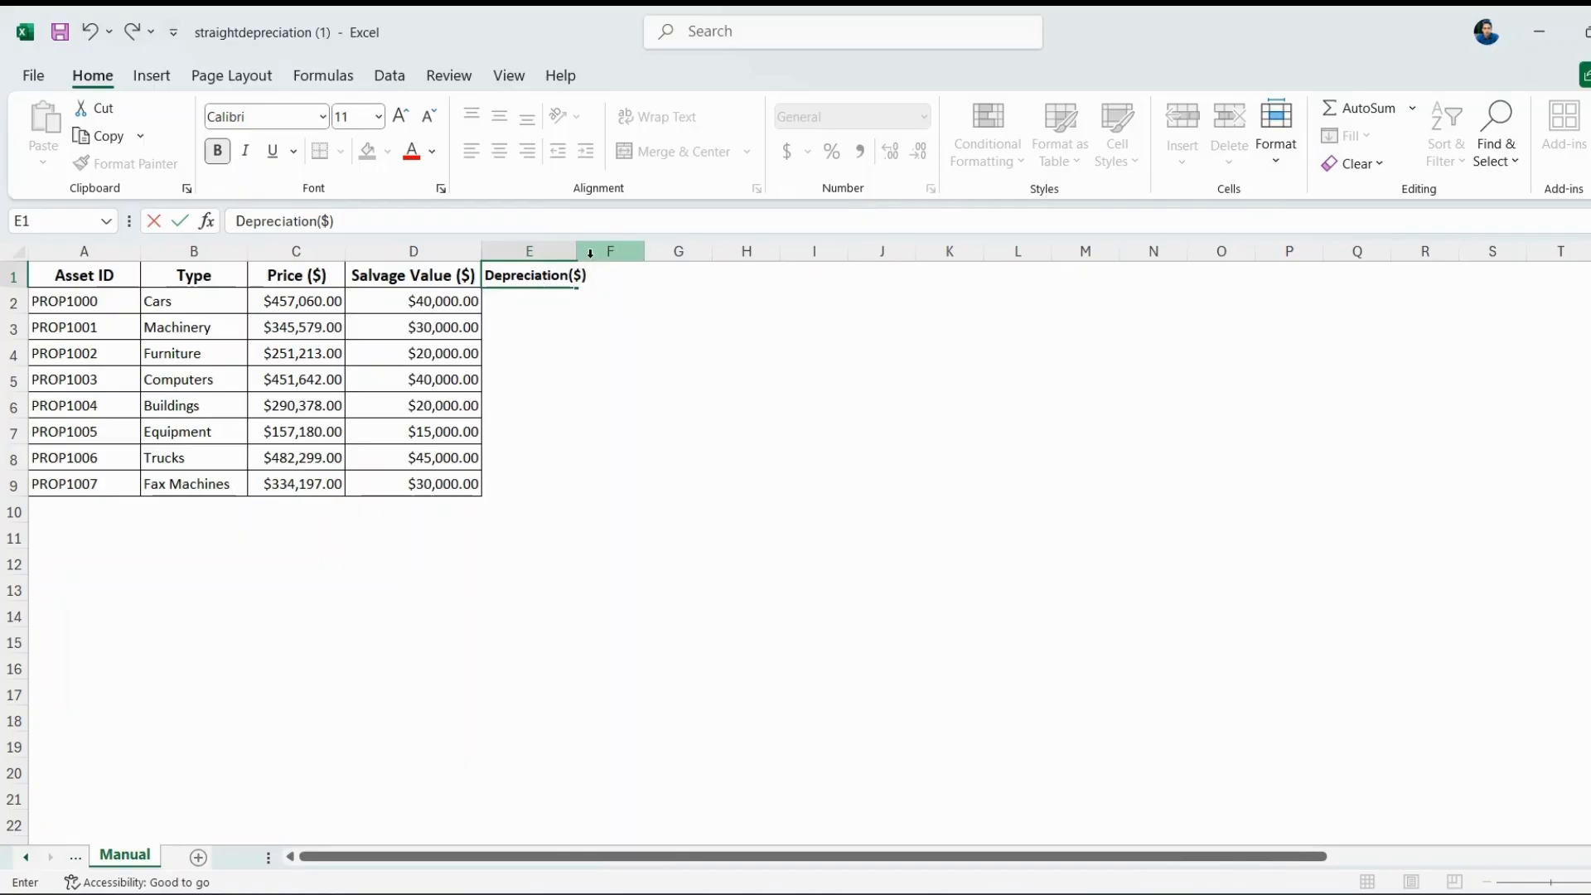
left_click(529, 303)
double_click(529, 303)
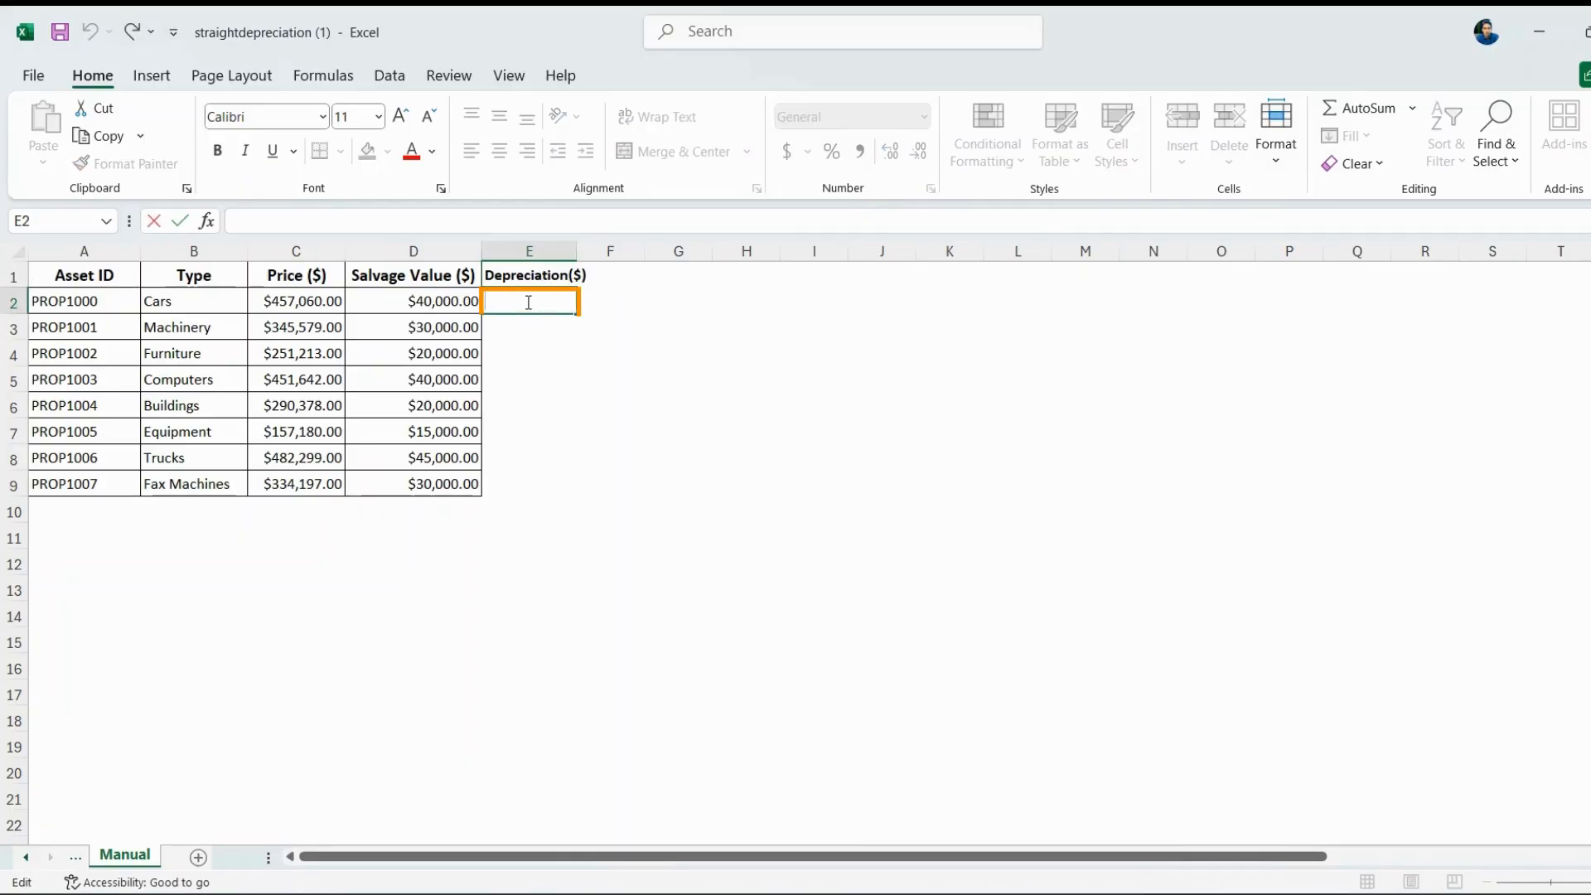
type("=")
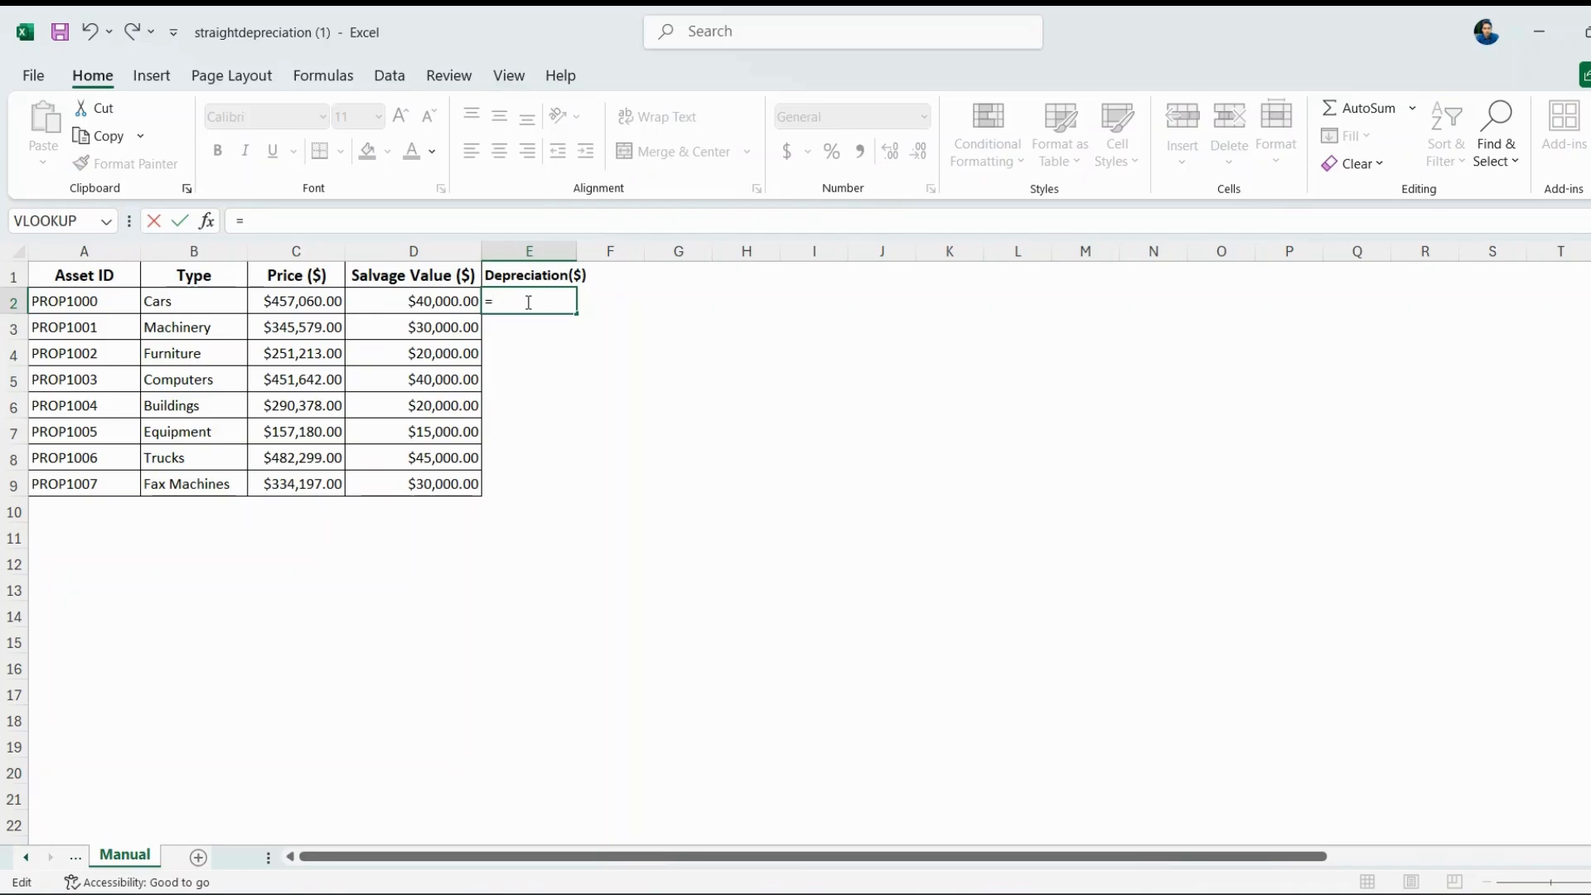
type("(C2")
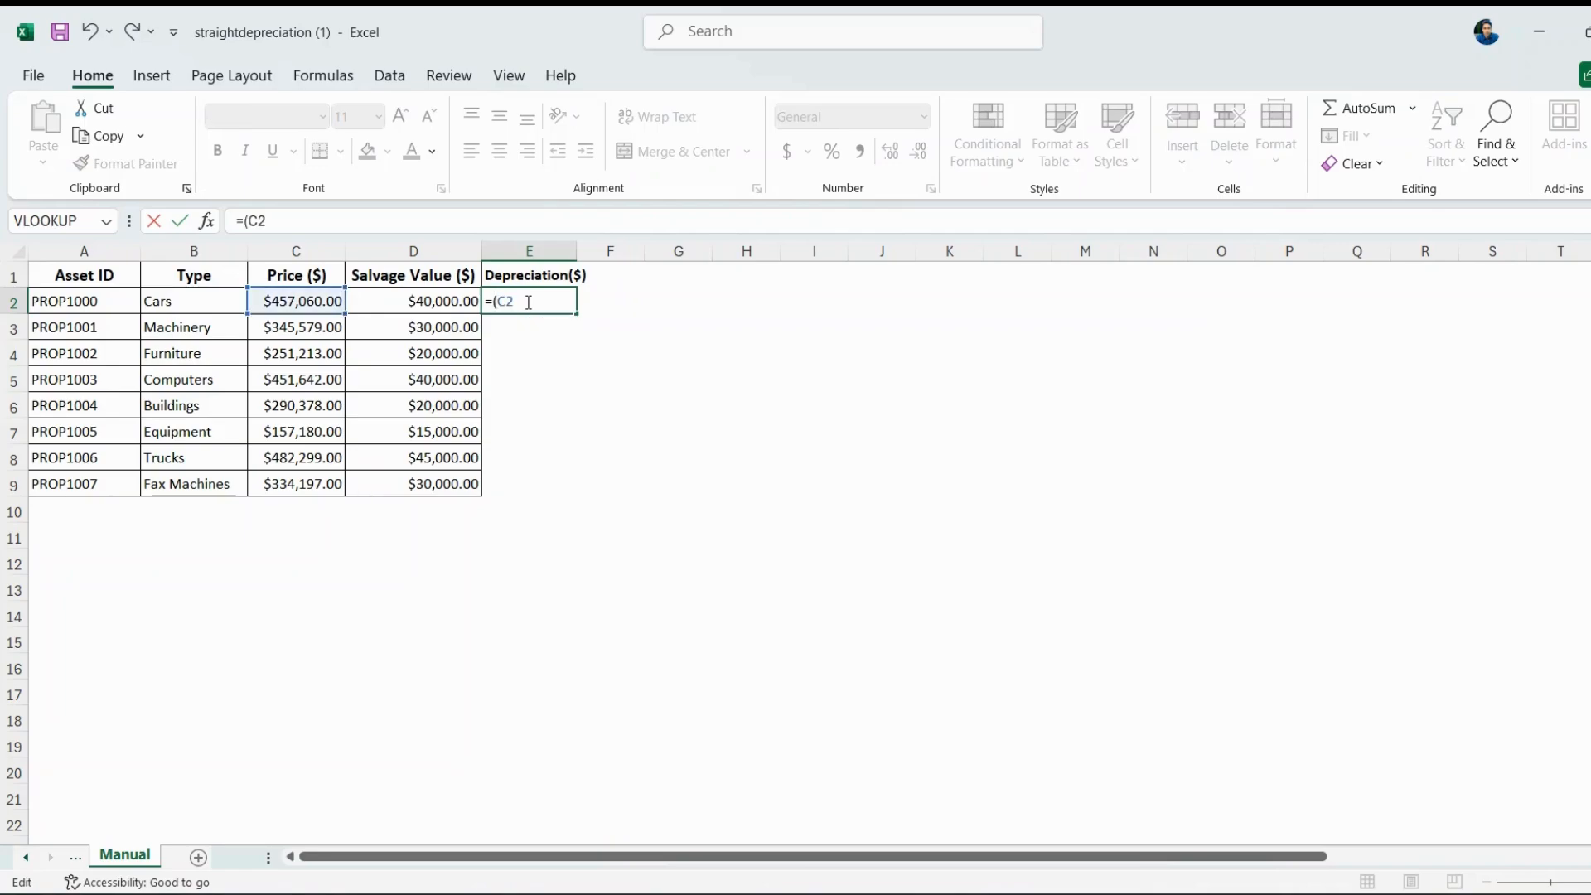
type("-D")
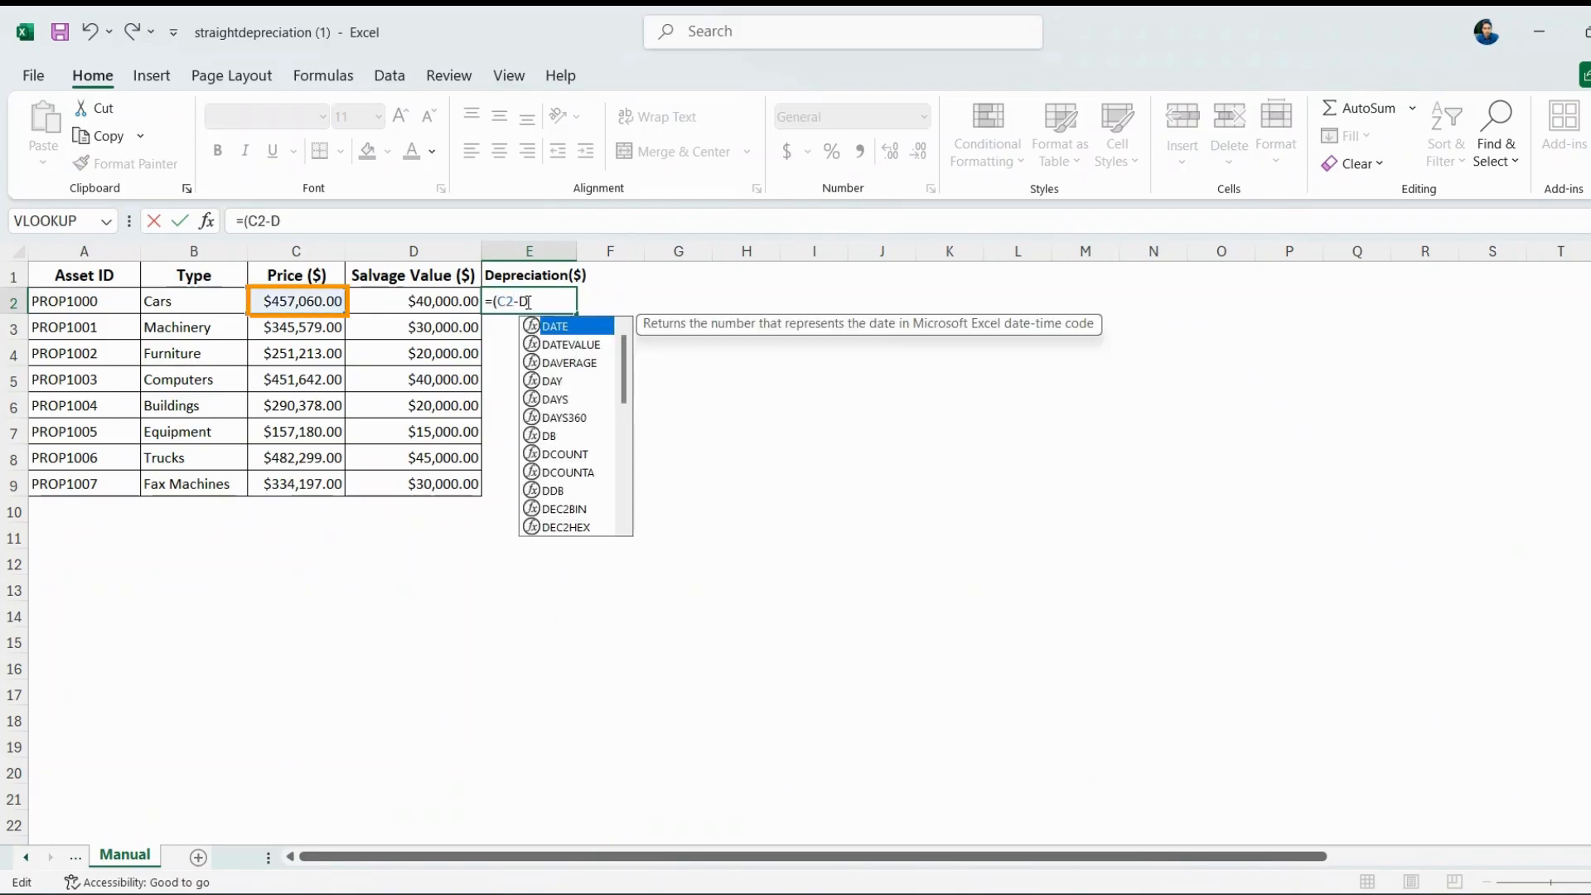
type("2)/10")
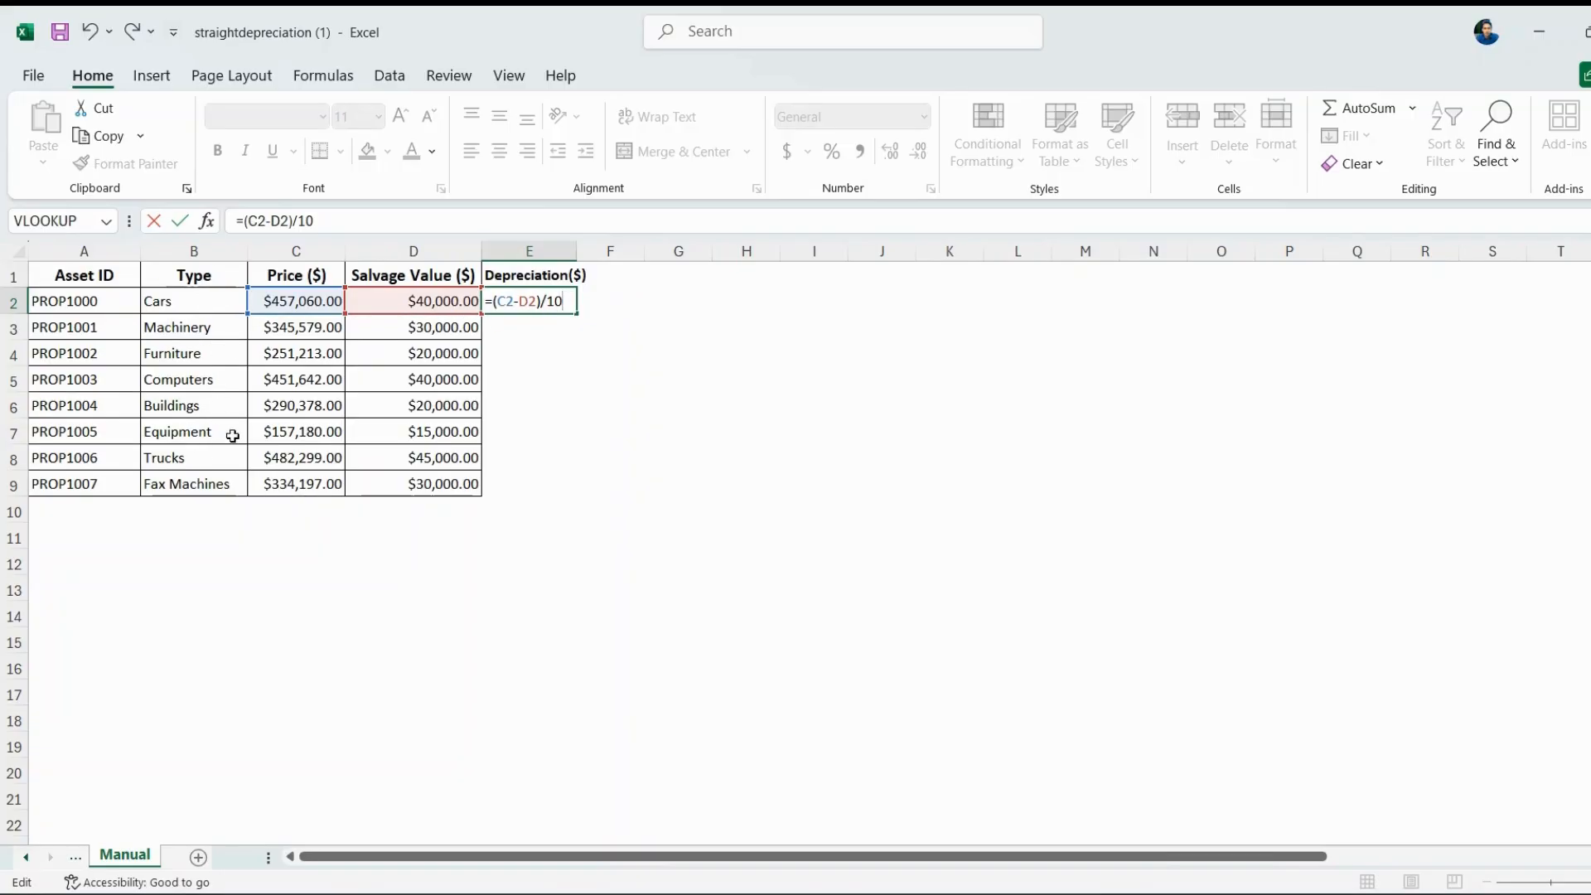
Commit the E2 depreciation formula and fill it to E9, yielding $41,706.00 to $30,419.70.
key("Return")
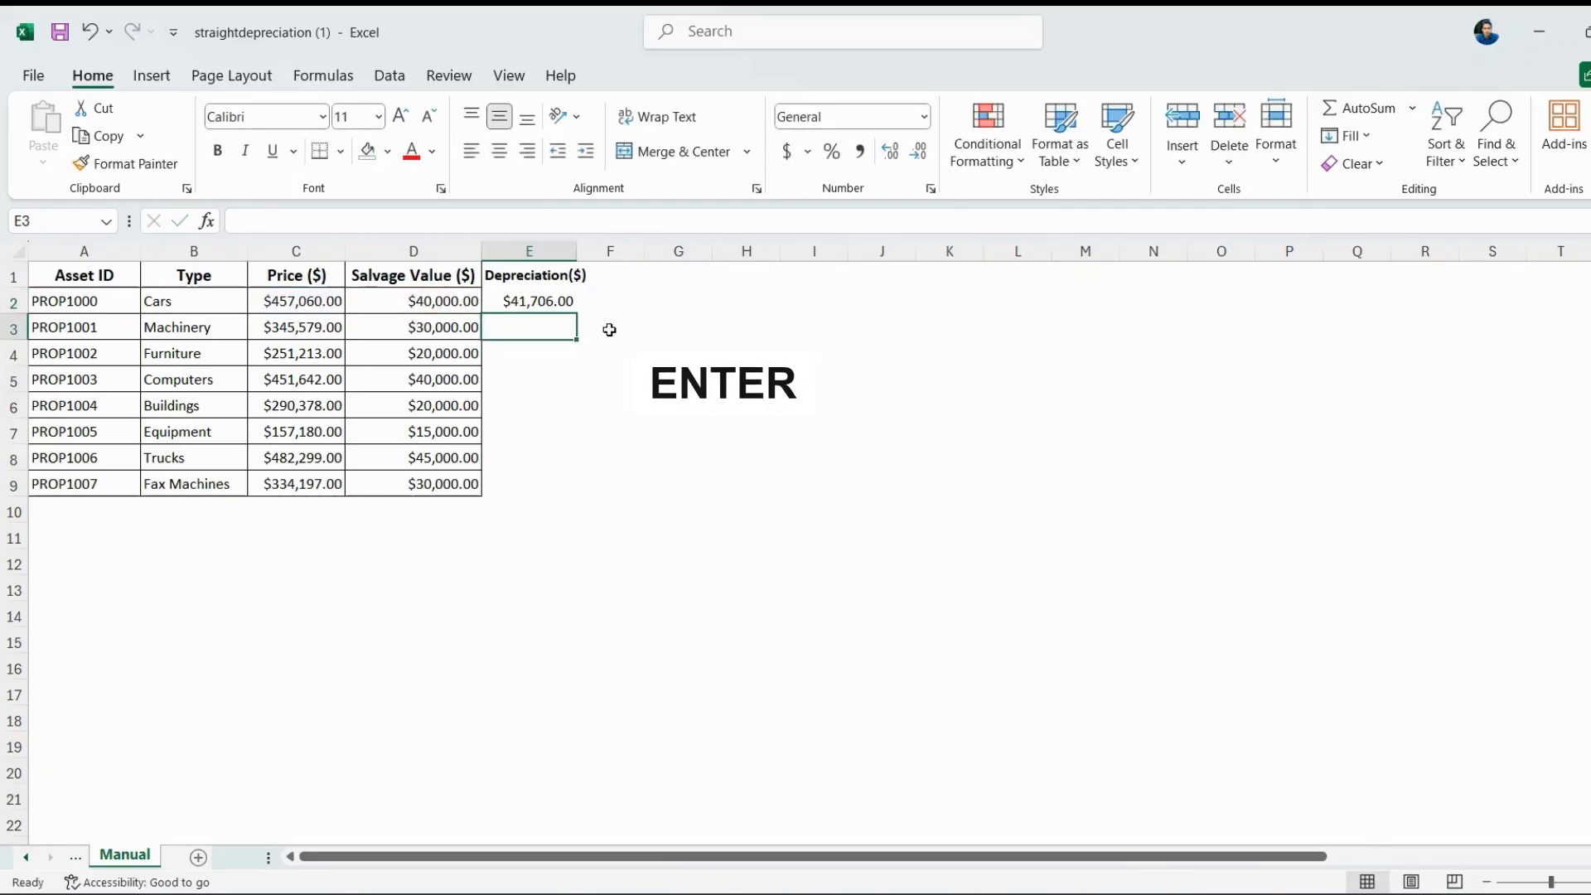
left_click(548, 299)
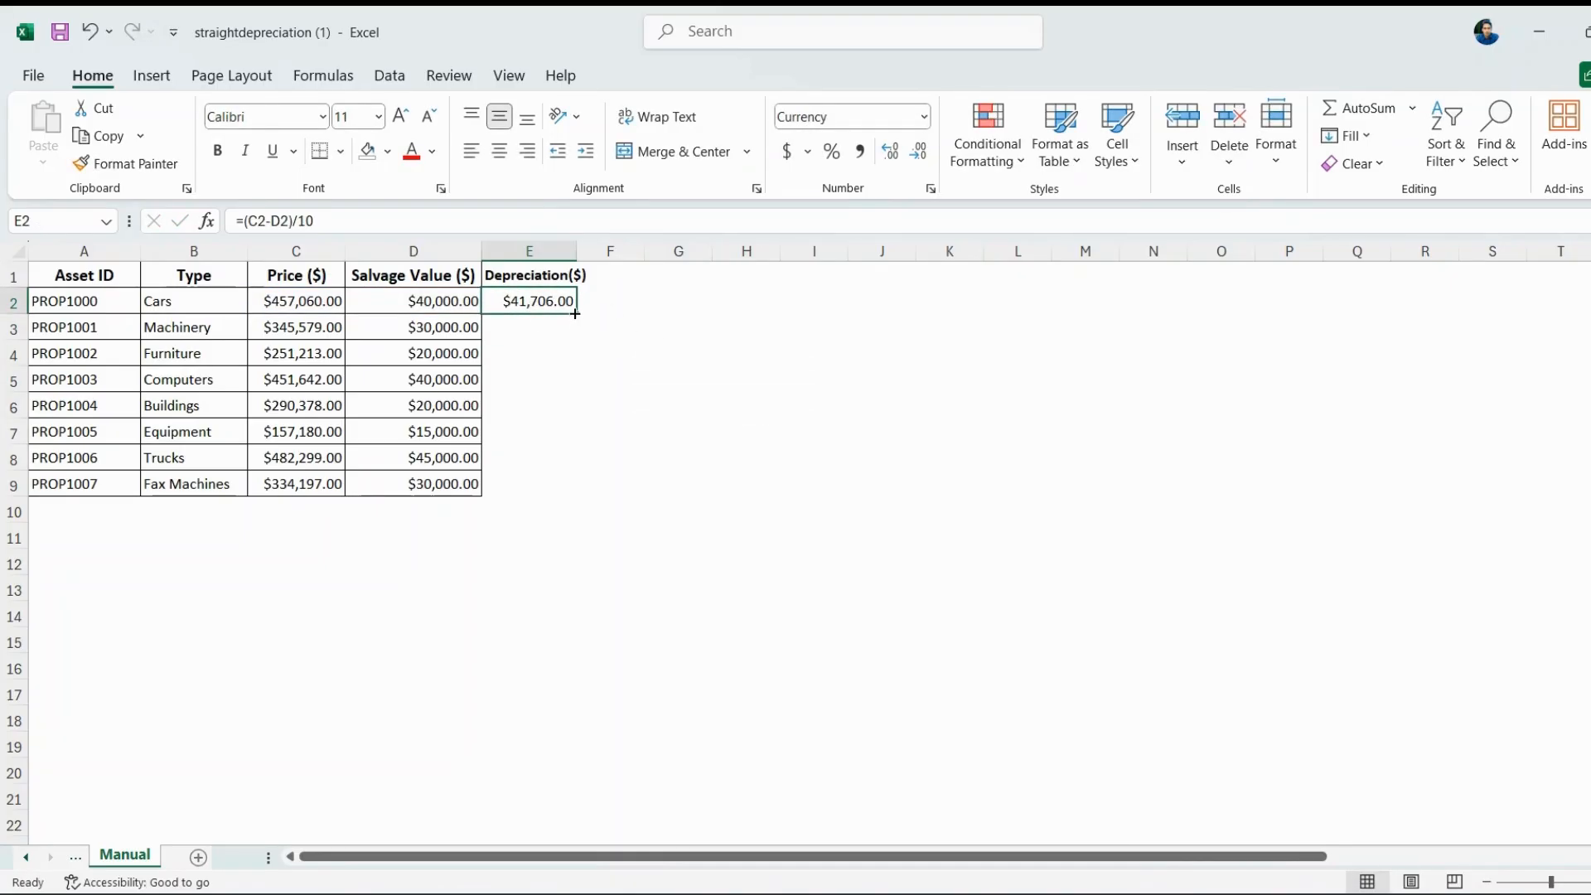
left_click_drag(575, 313, 593, 494)
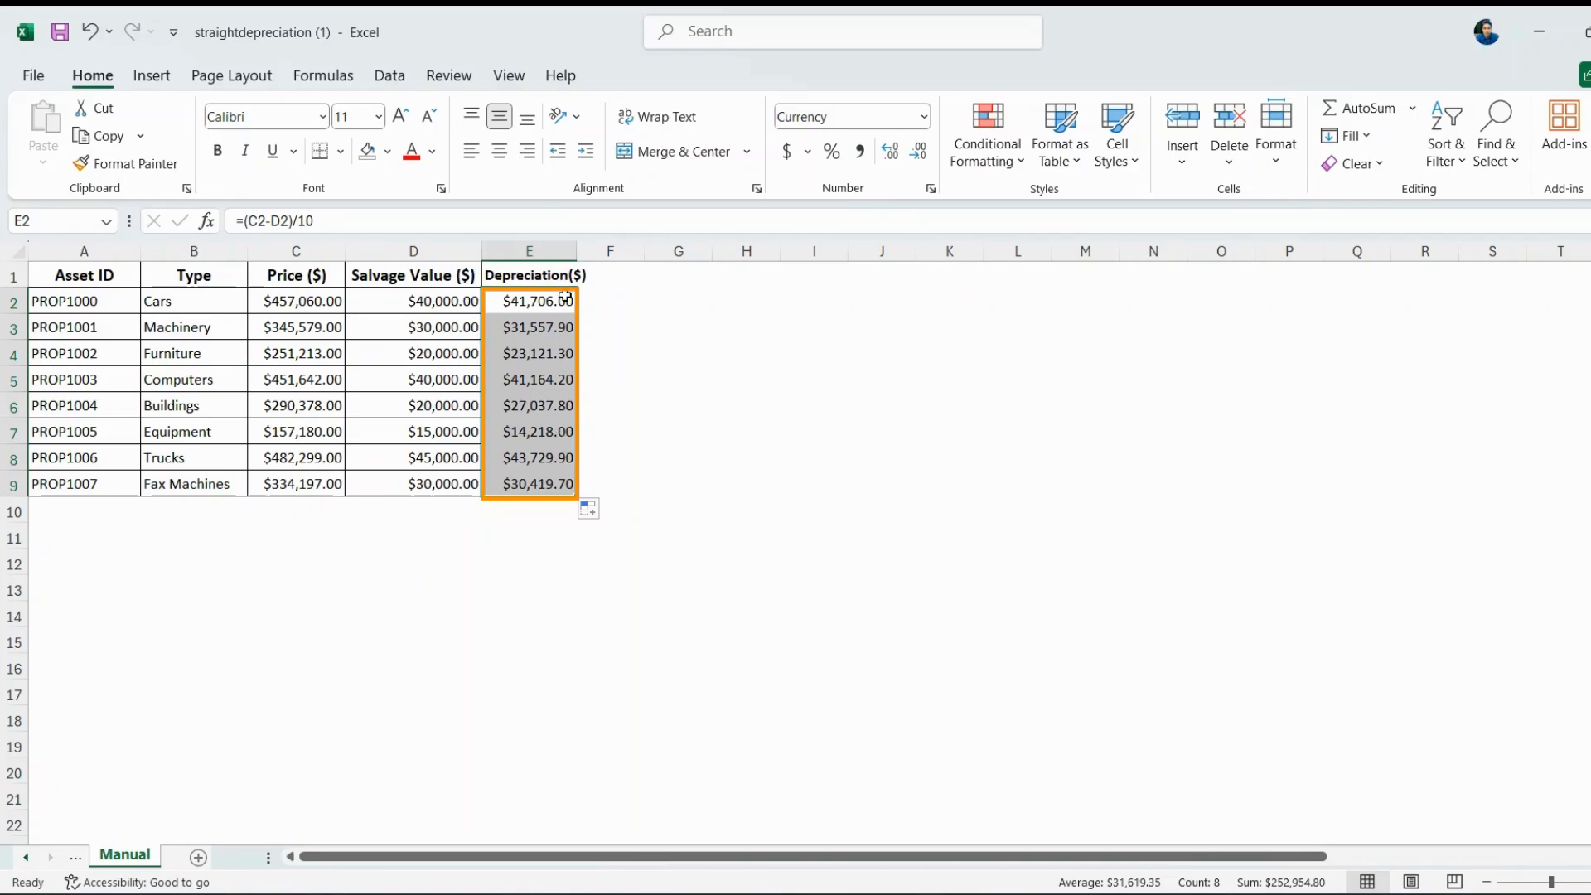
left_click(551, 252)
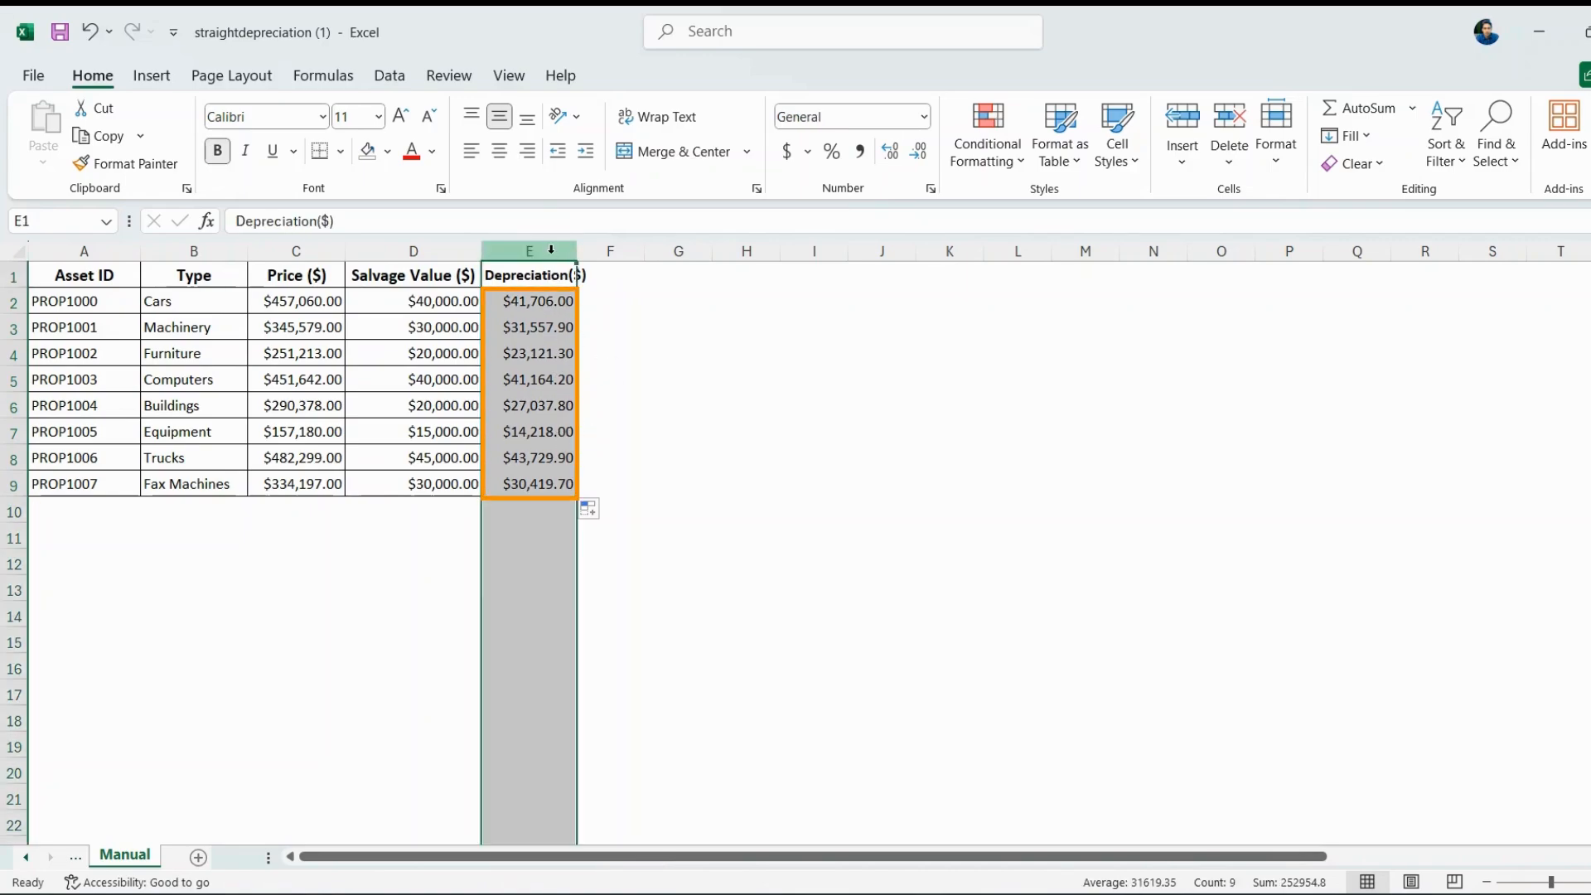
left_click(902, 534)
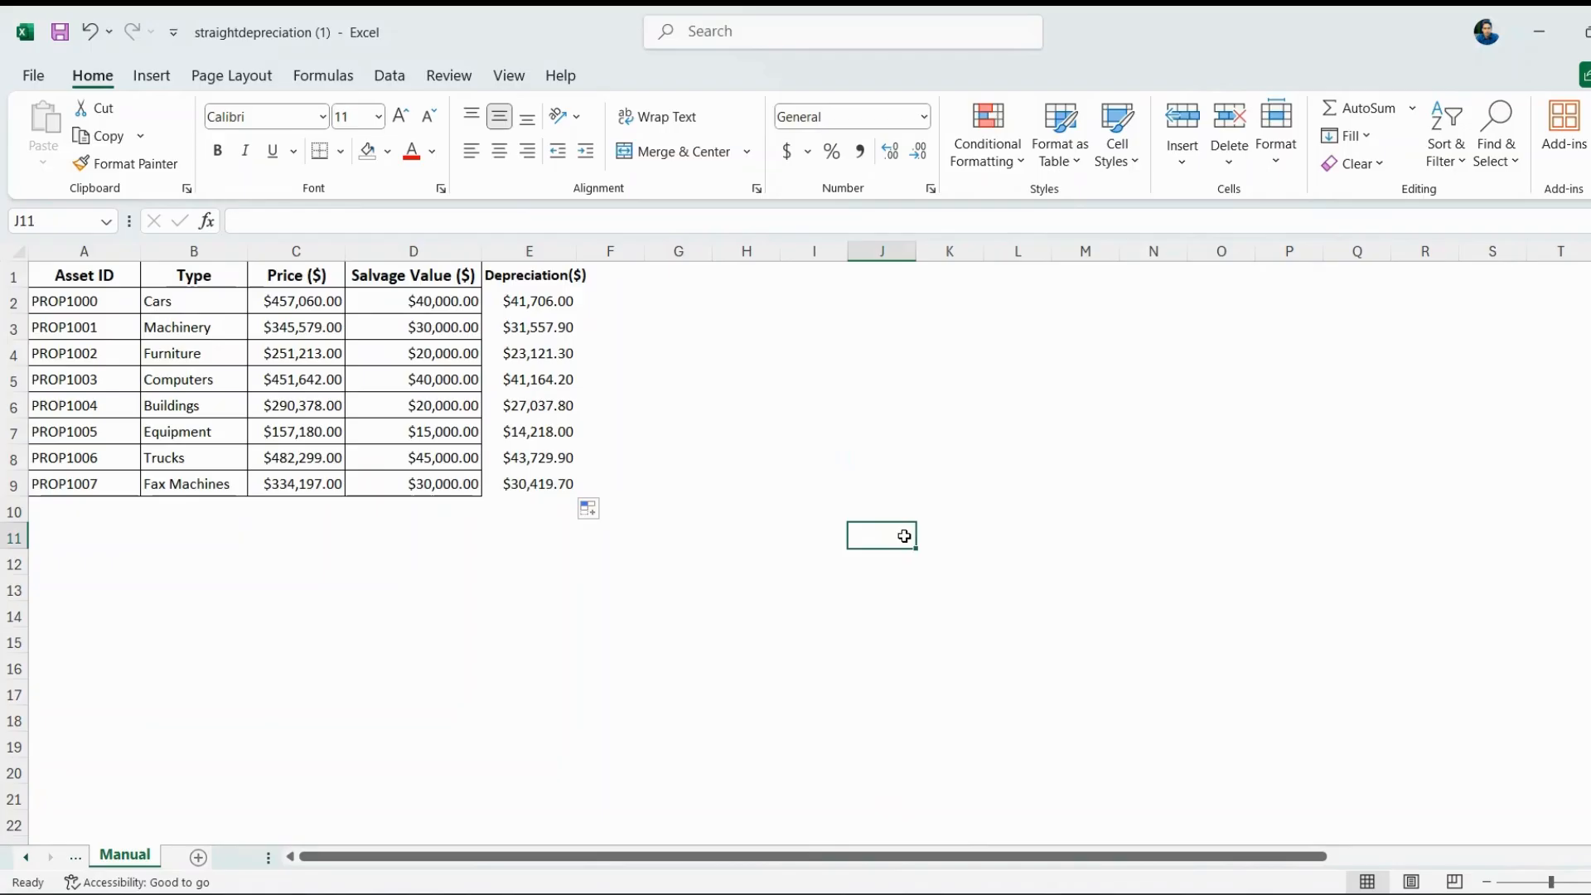